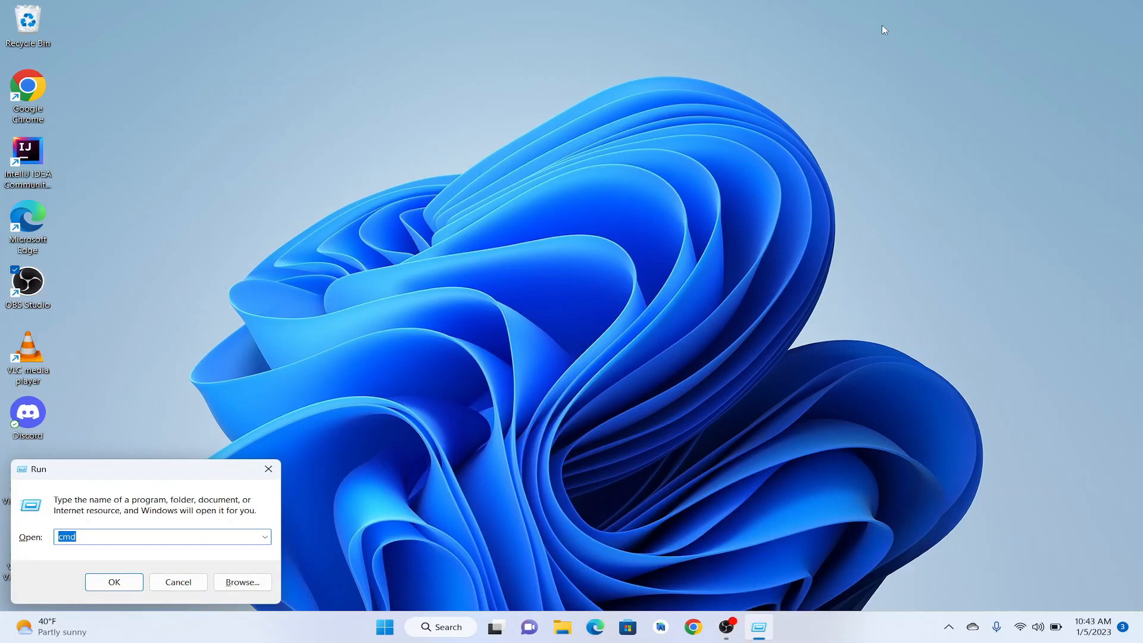
# - Open a Command Prompt with cmd and run git to check whether Git is installed
pyautogui.click(387, 628)
pyautogui.click(101, 579)
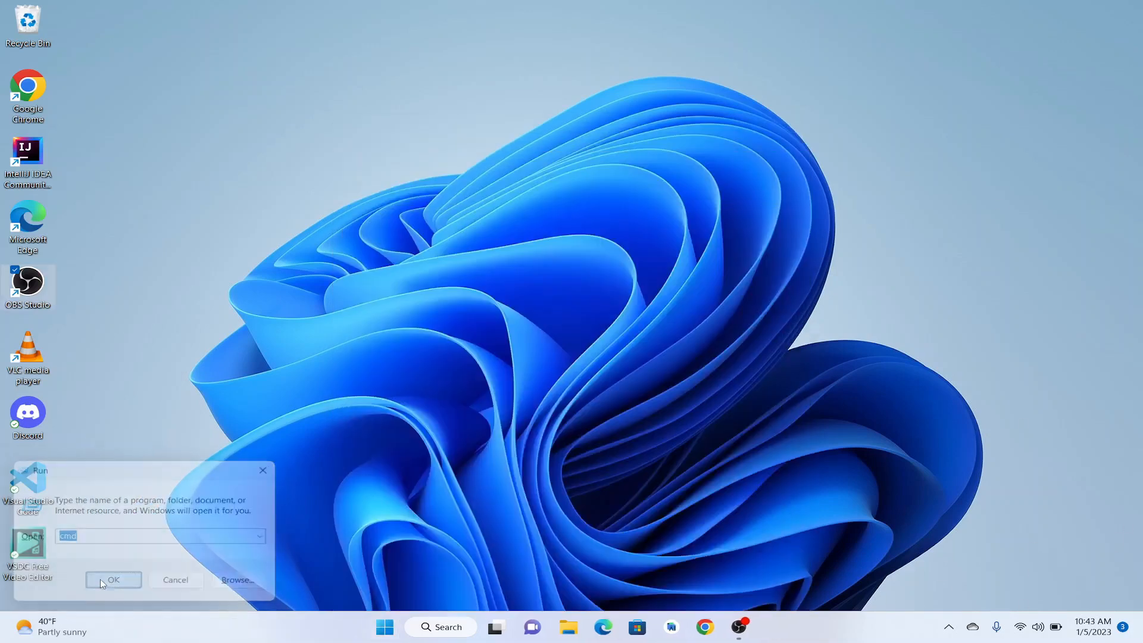
pyautogui.write('git')
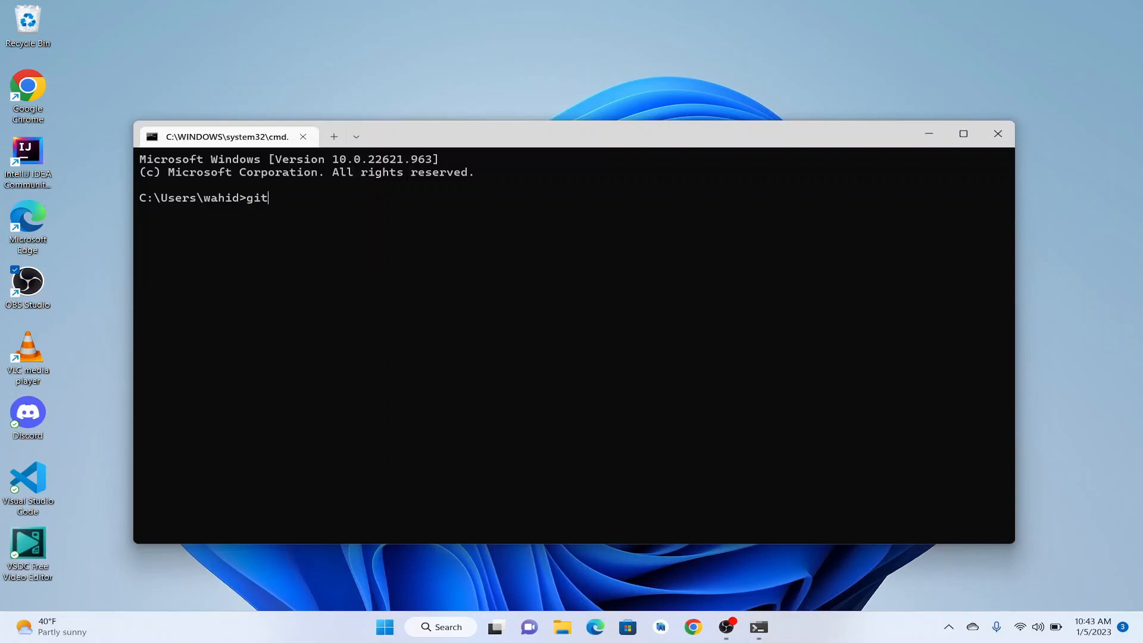
pyautogui.press('Return')
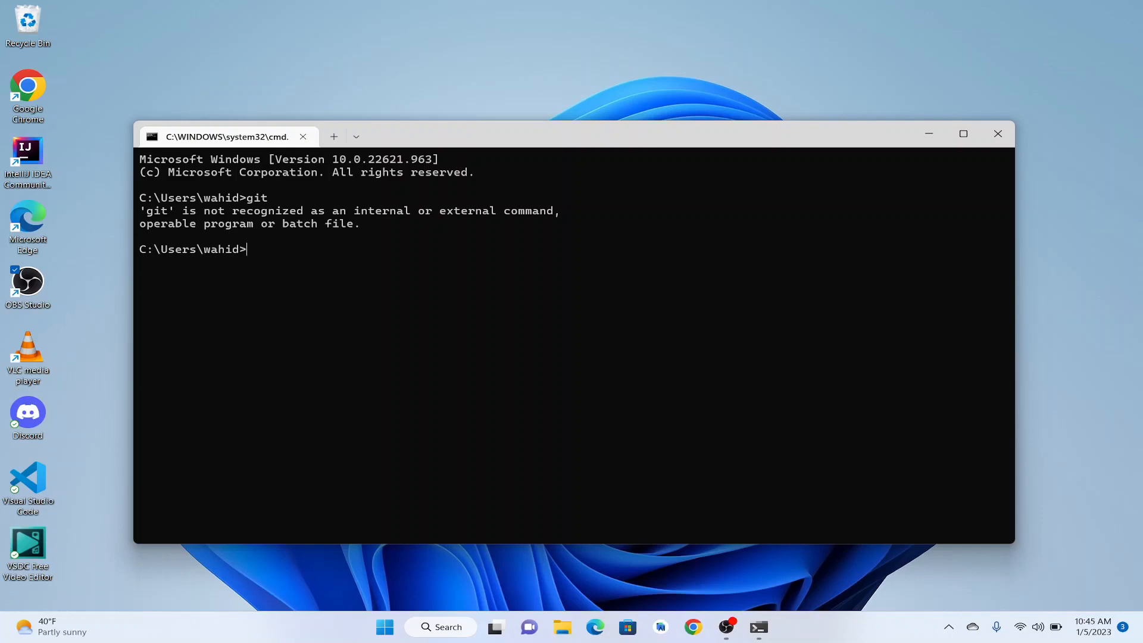
# - Switch to Google Chrome, search Google for git and open the official git-scm.com website
pyautogui.click(693, 627)
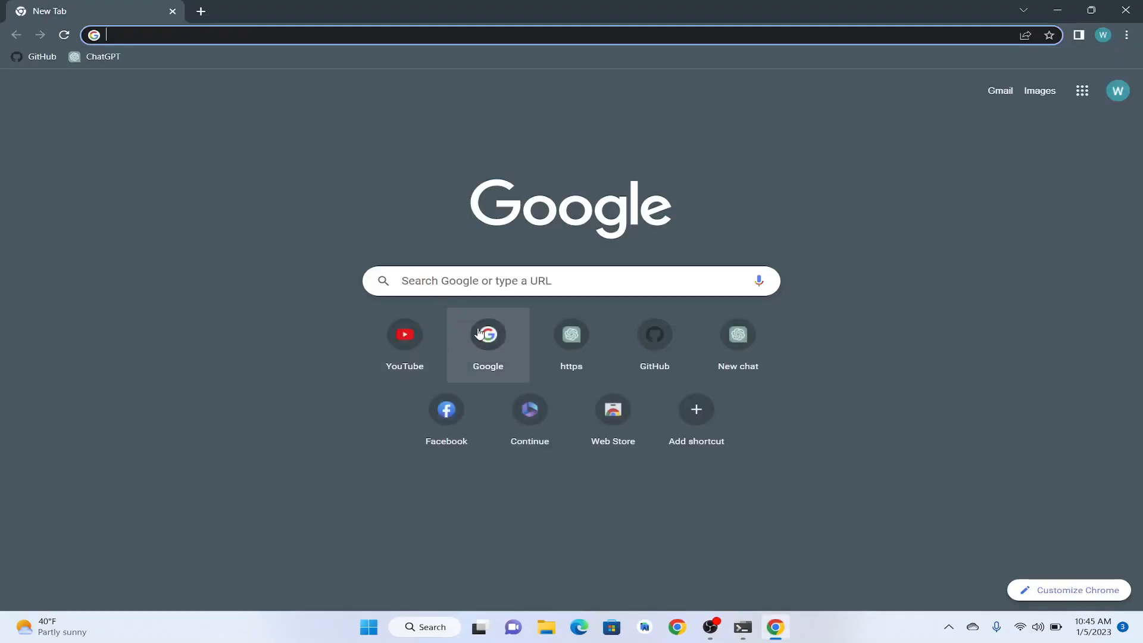
pyautogui.click(481, 332)
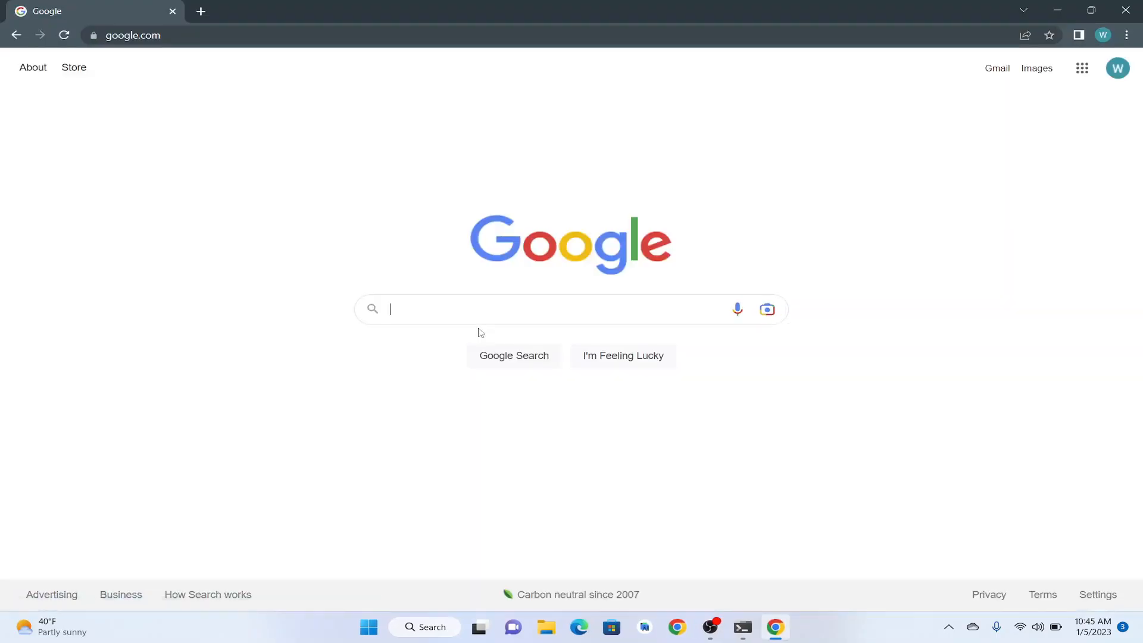
pyautogui.write('git')
pyautogui.press('Return')
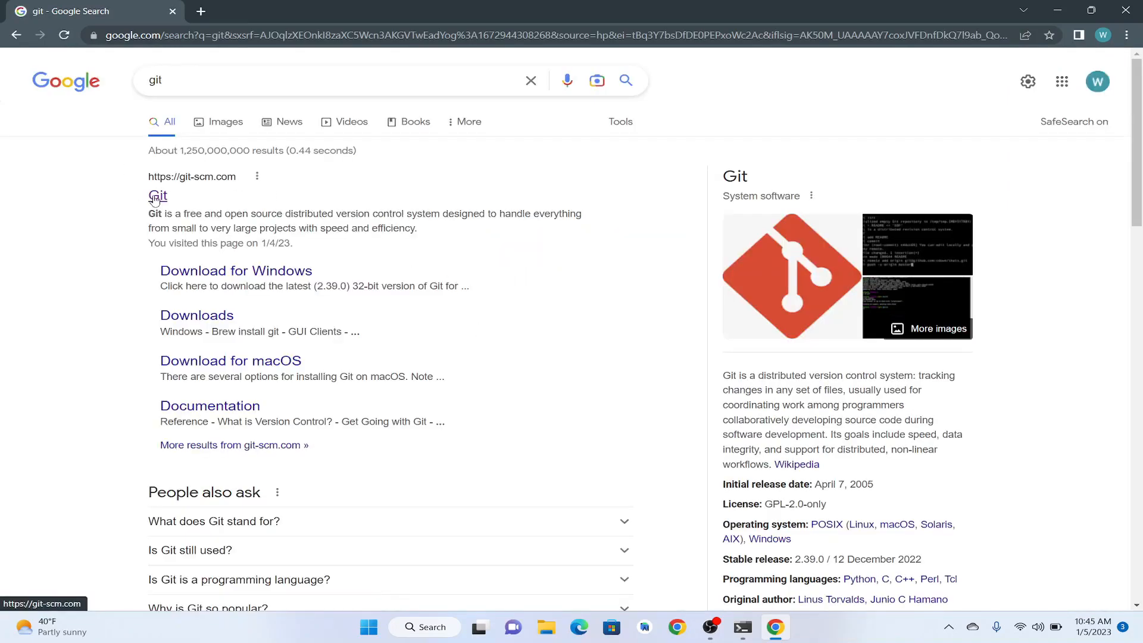
pyautogui.click(157, 197)
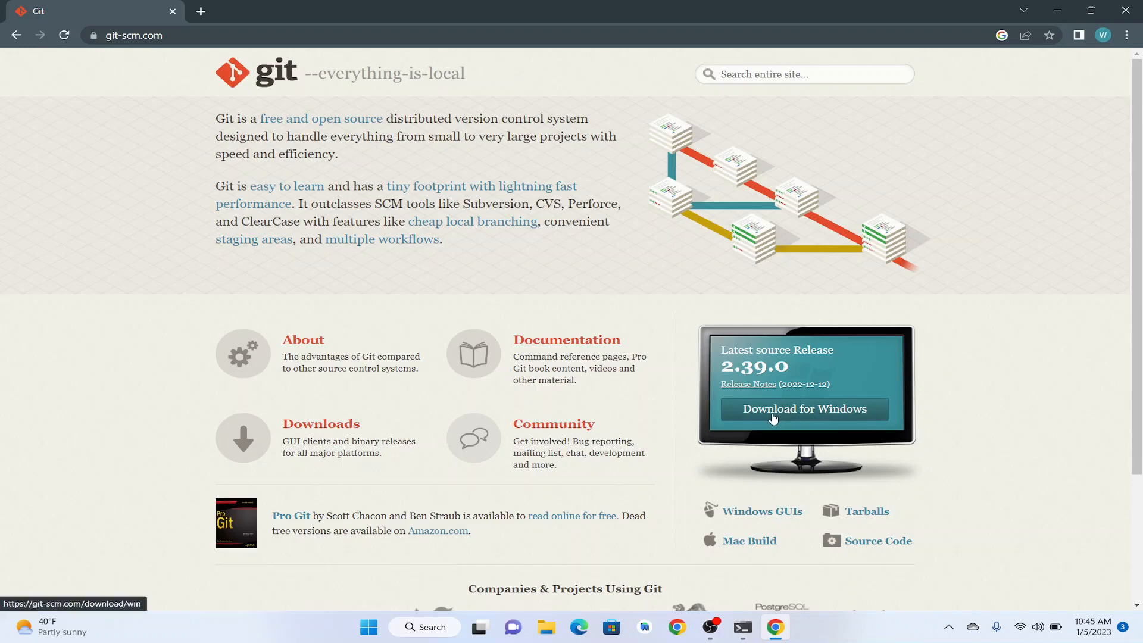
# - Download the standalone 64-bit Git for Windows Setup and follow the download's progress until it finishes
pyautogui.click(817, 414)
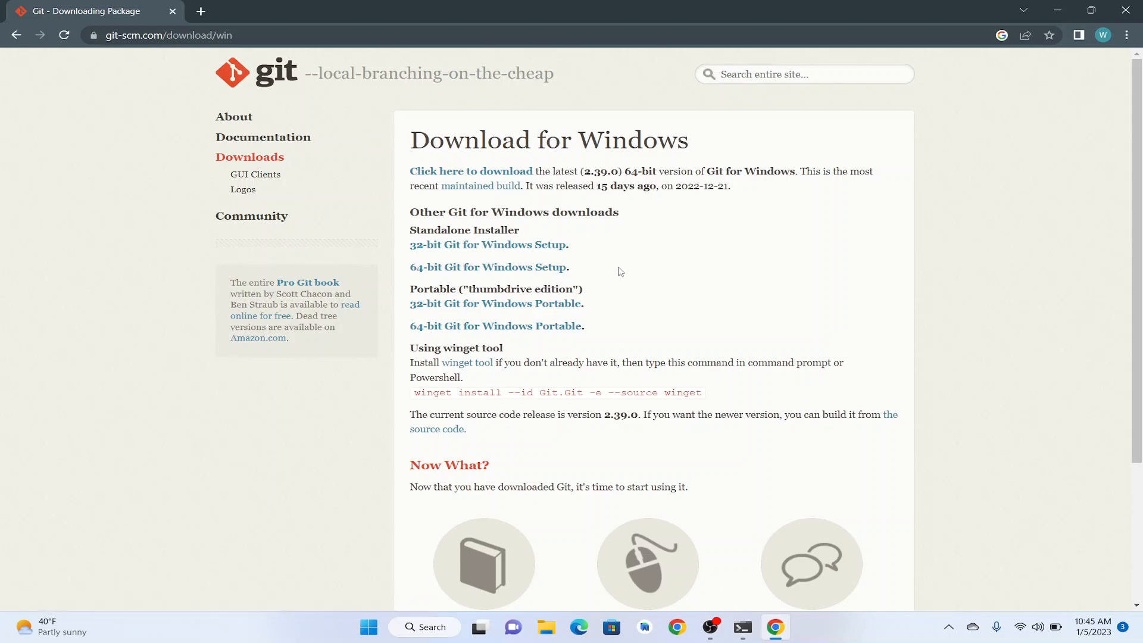
pyautogui.click(530, 267)
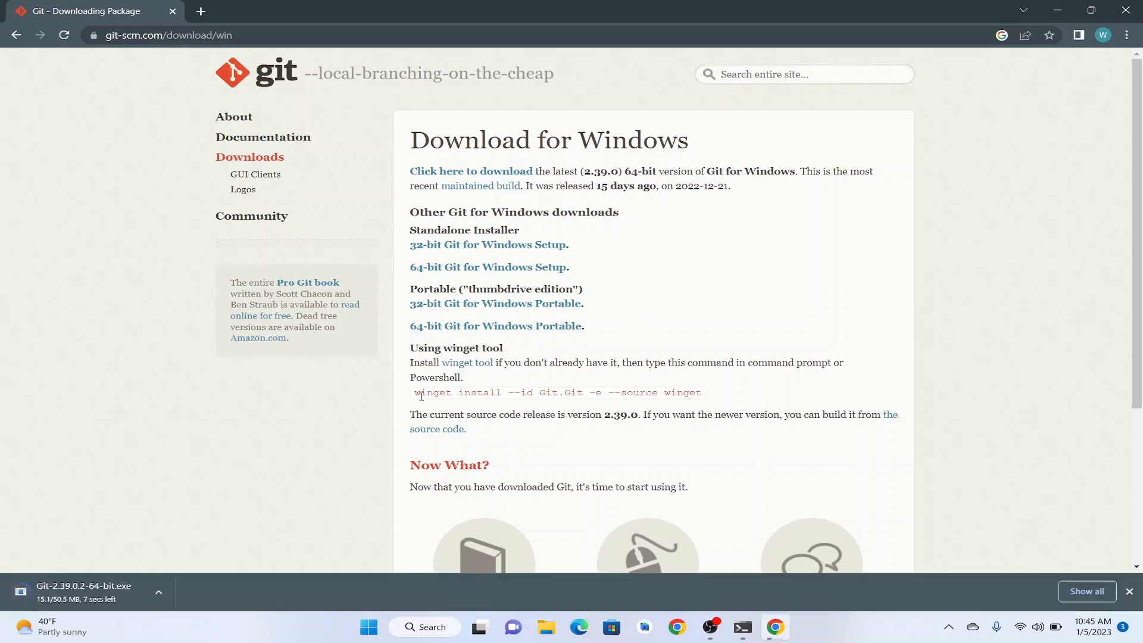
pyautogui.click(1077, 593)
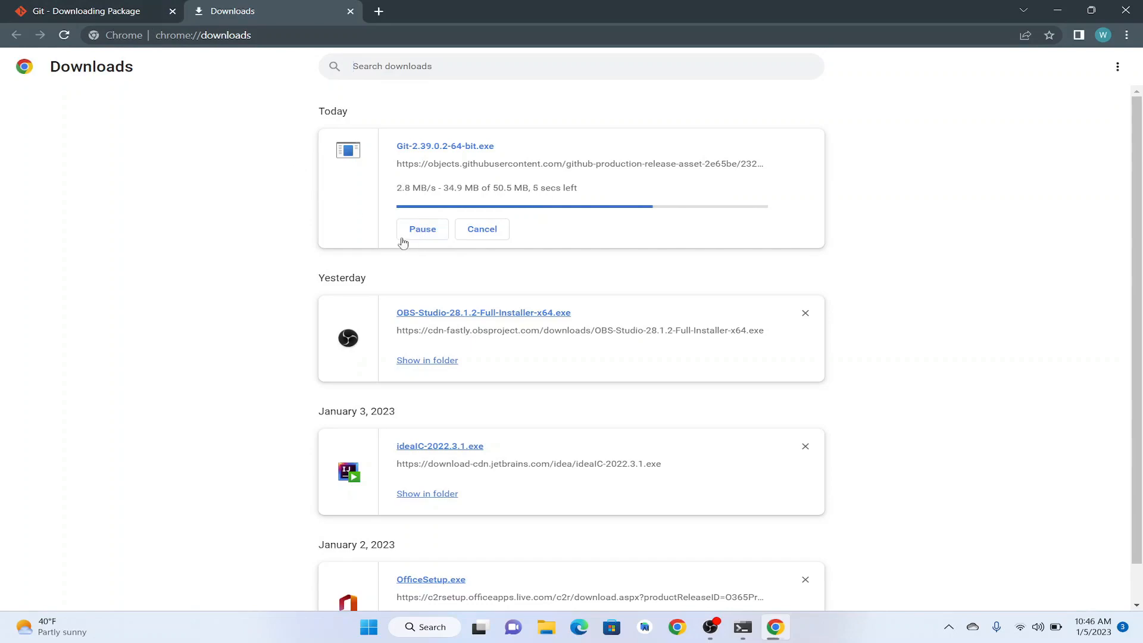
pyautogui.click(115, 12)
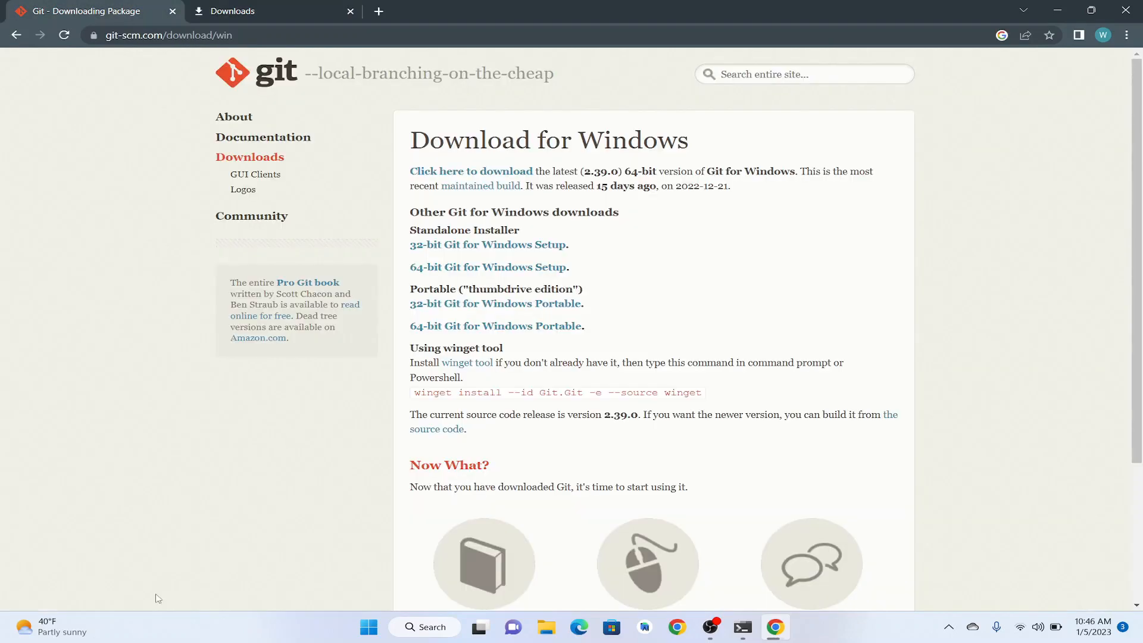
pyautogui.click(237, 6)
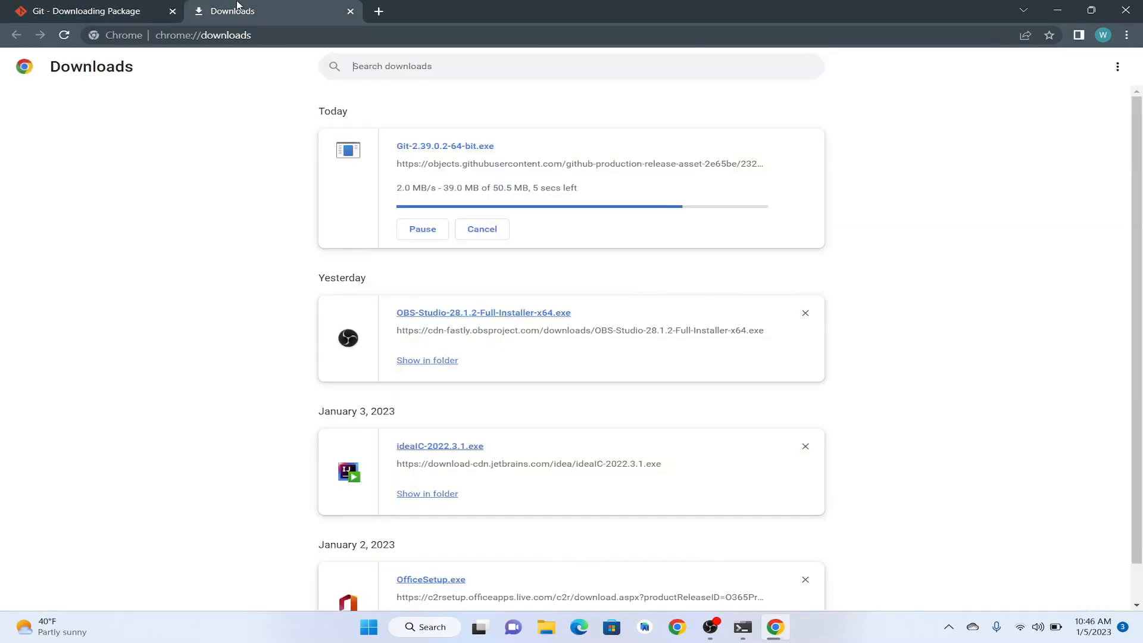
pyautogui.click(110, 9)
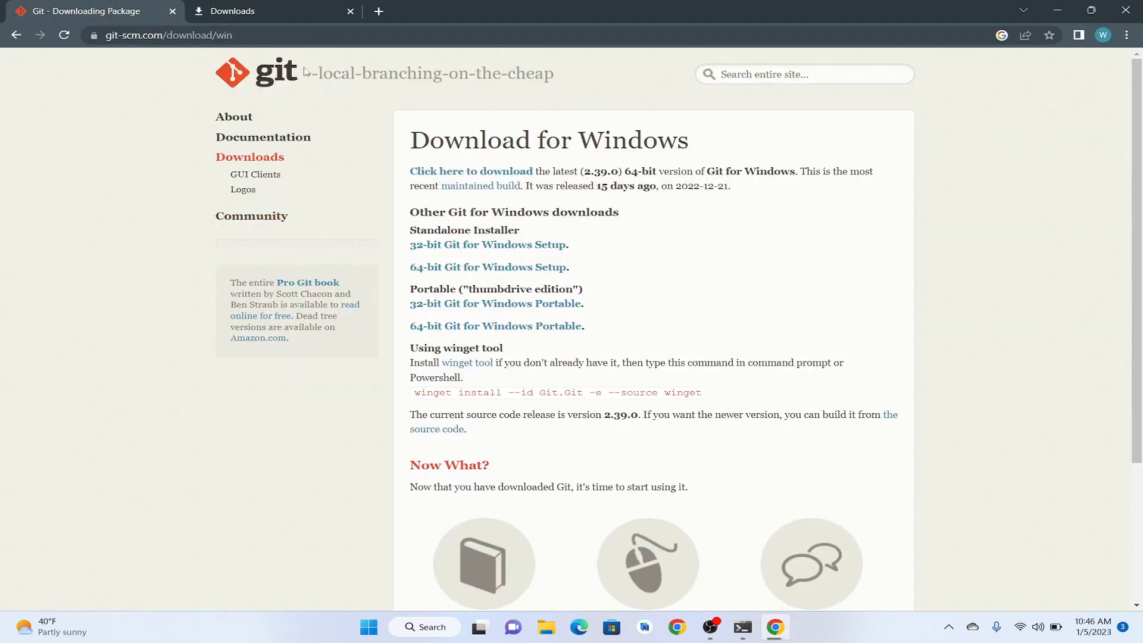
pyautogui.click(256, 14)
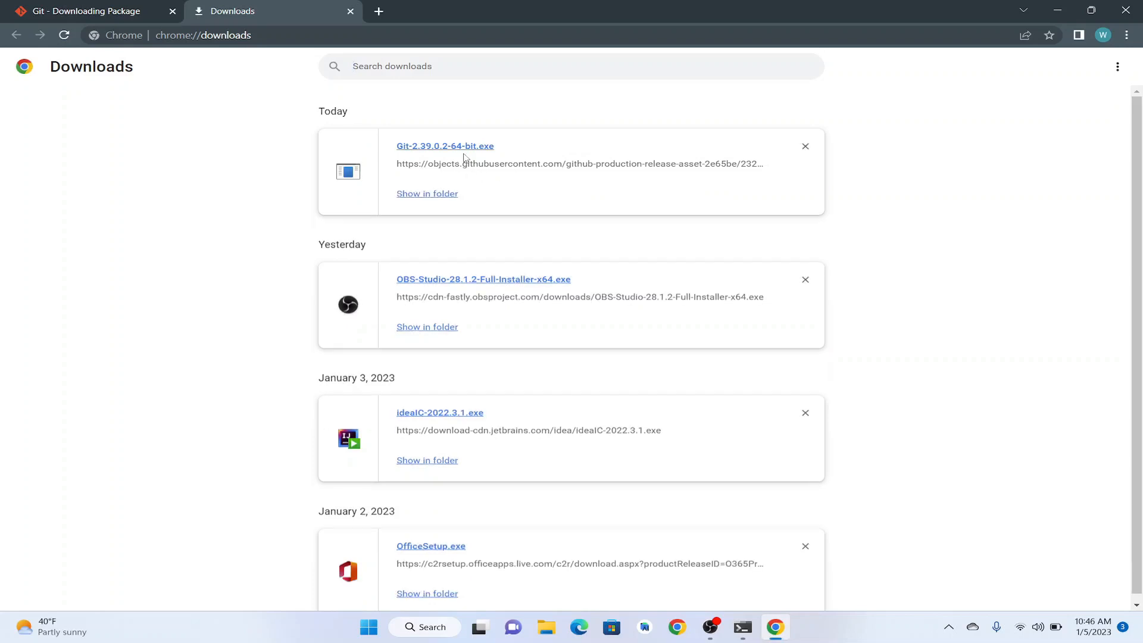
# - Run Git-2.39.0.2-64-bit.exe and accept the licence, the C:\Program Files\Git destination, the default components and the Git Start Menu folder
pyautogui.click(446, 148)
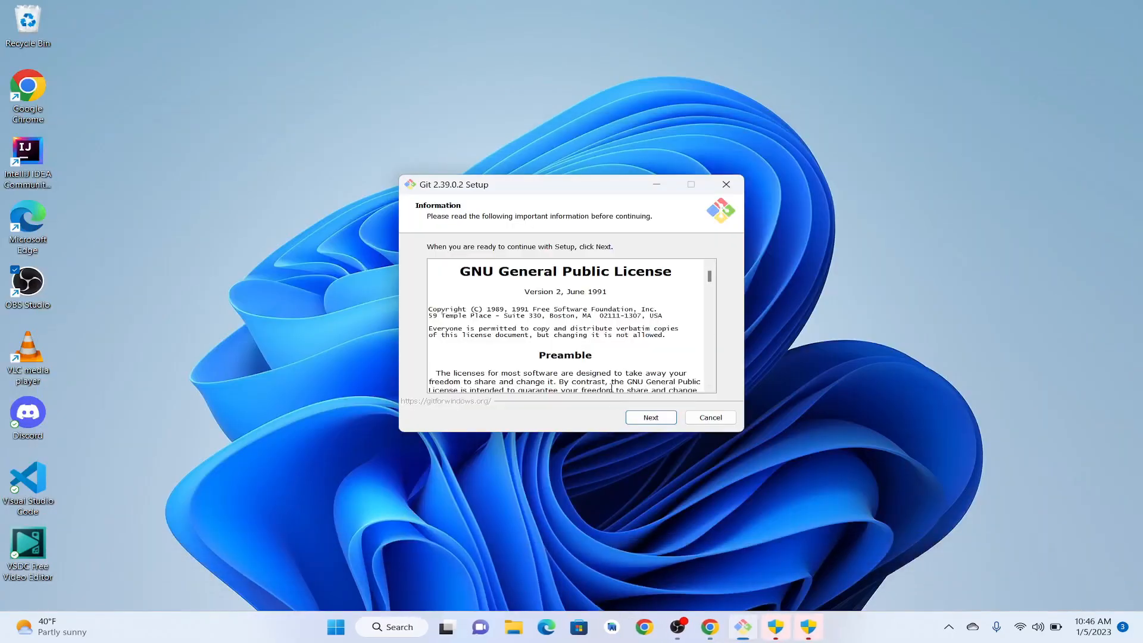
pyautogui.click(633, 422)
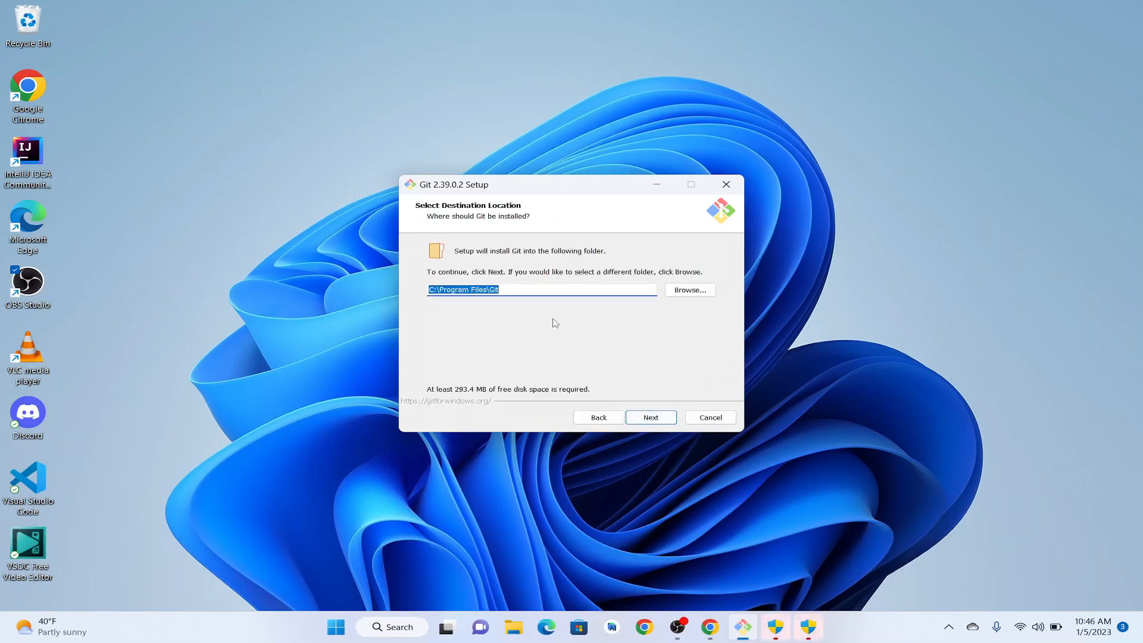
pyautogui.click(689, 296)
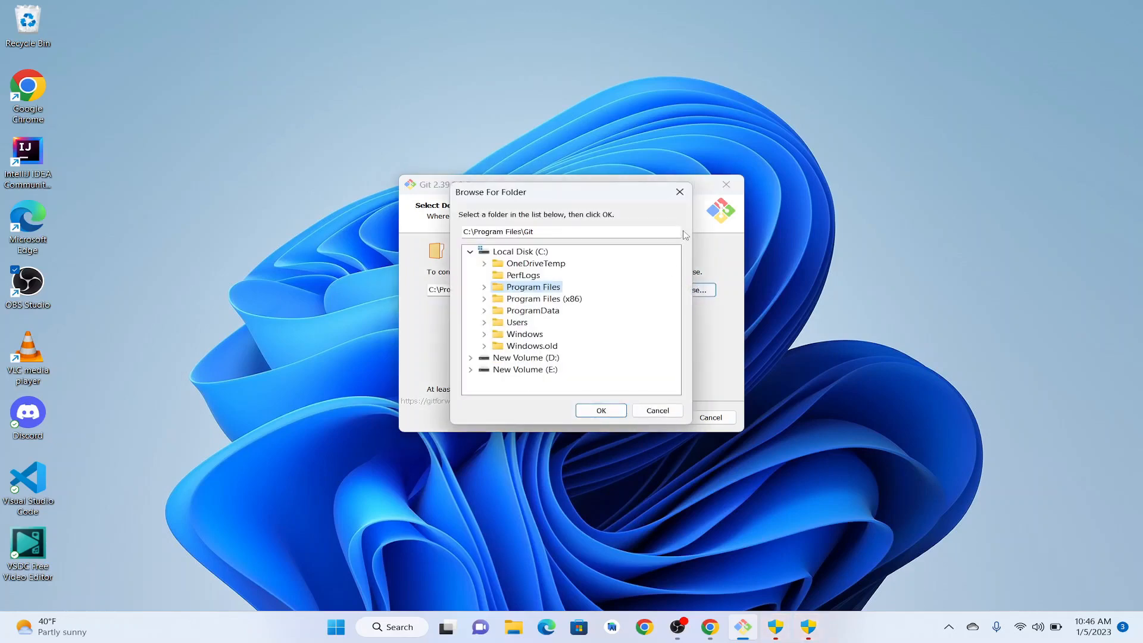
pyautogui.click(679, 192)
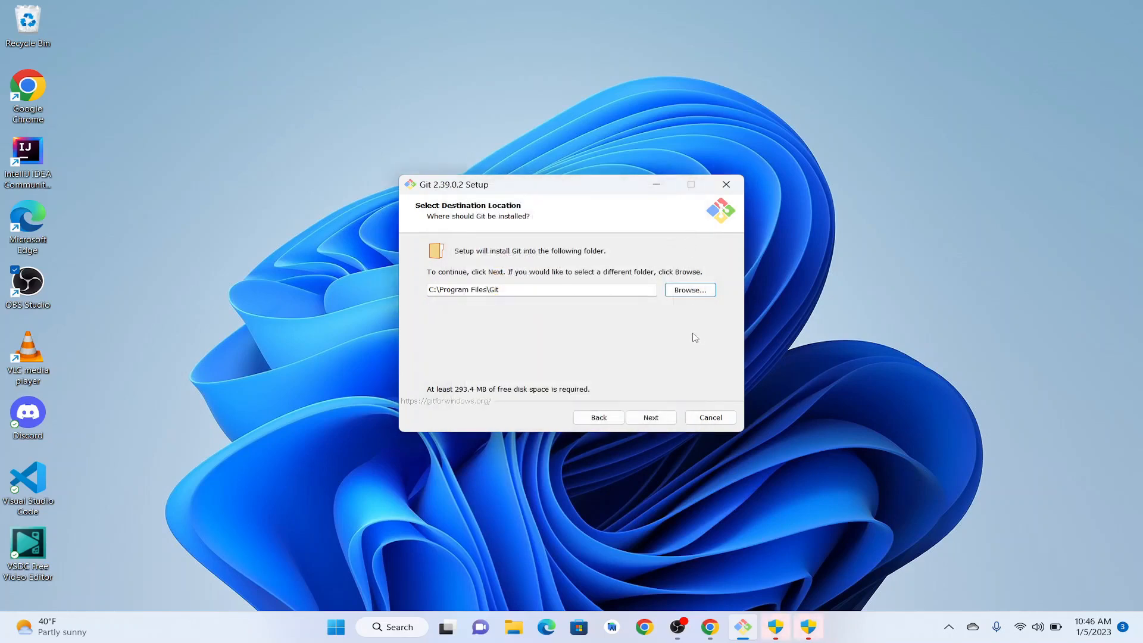
pyautogui.click(656, 419)
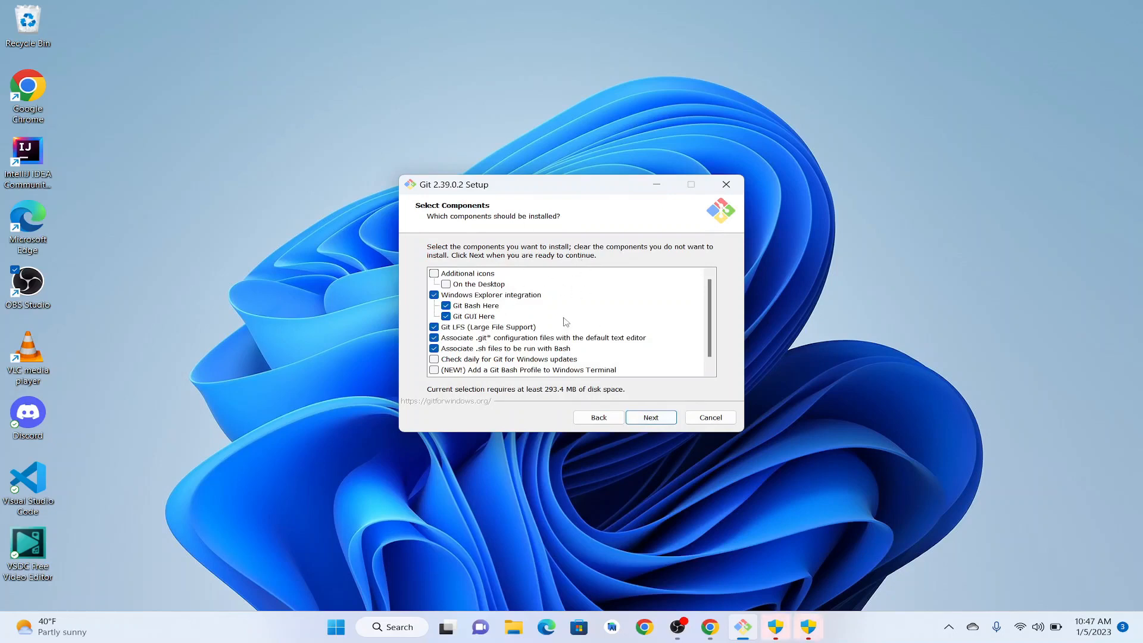
pyautogui.click(651, 417)
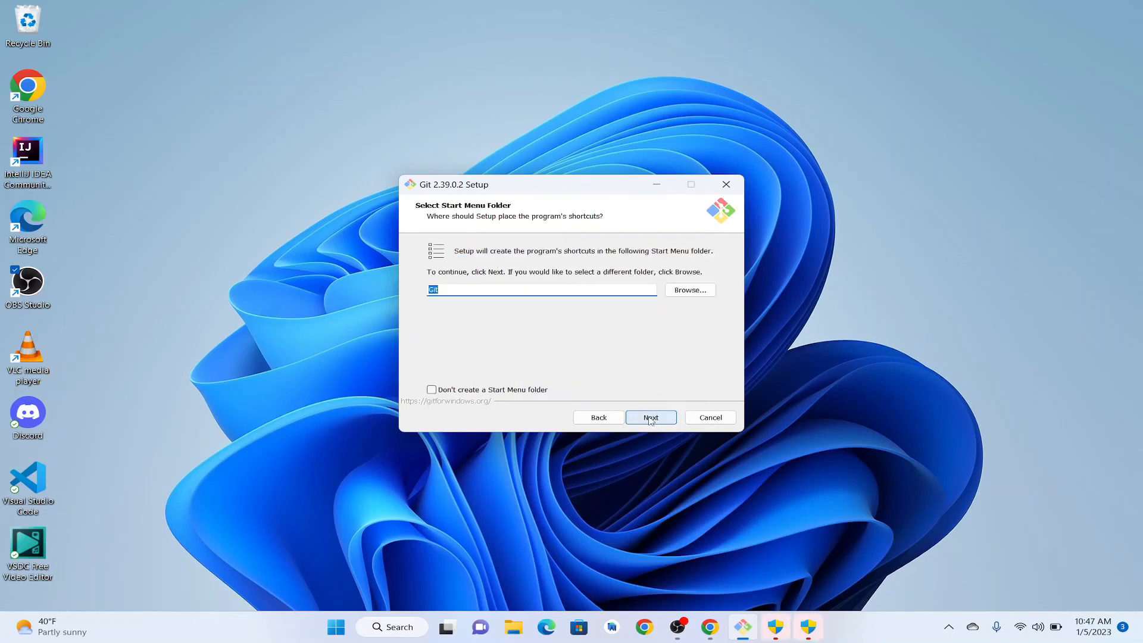
pyautogui.click(650, 419)
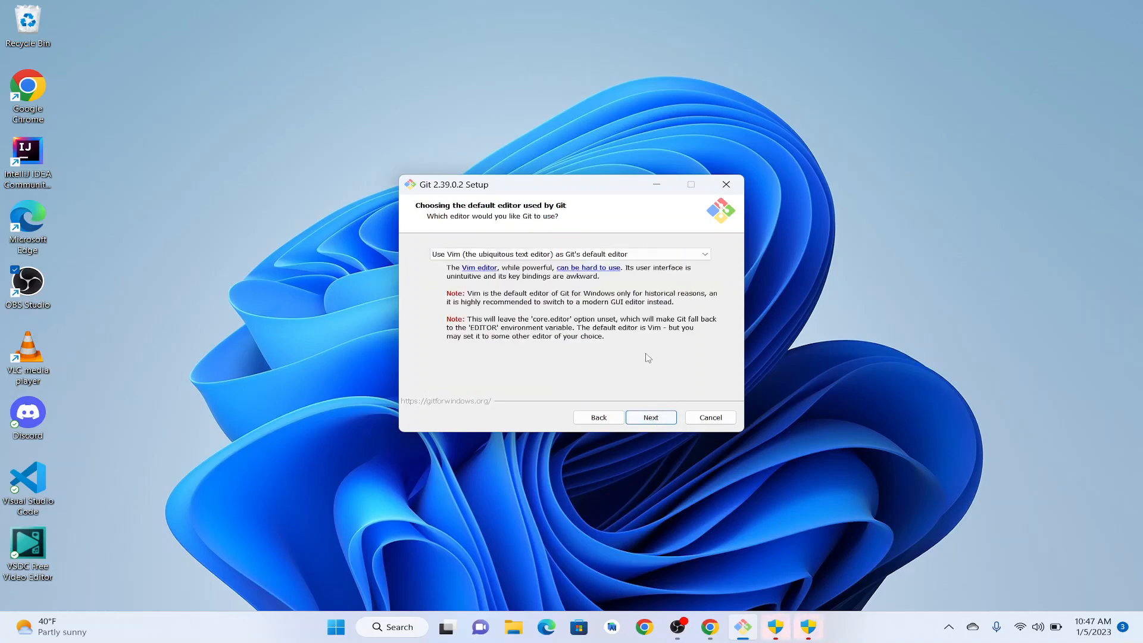
# - Choose Visual Studio Code as Git's default editor and continue the setup
pyautogui.click(705, 256)
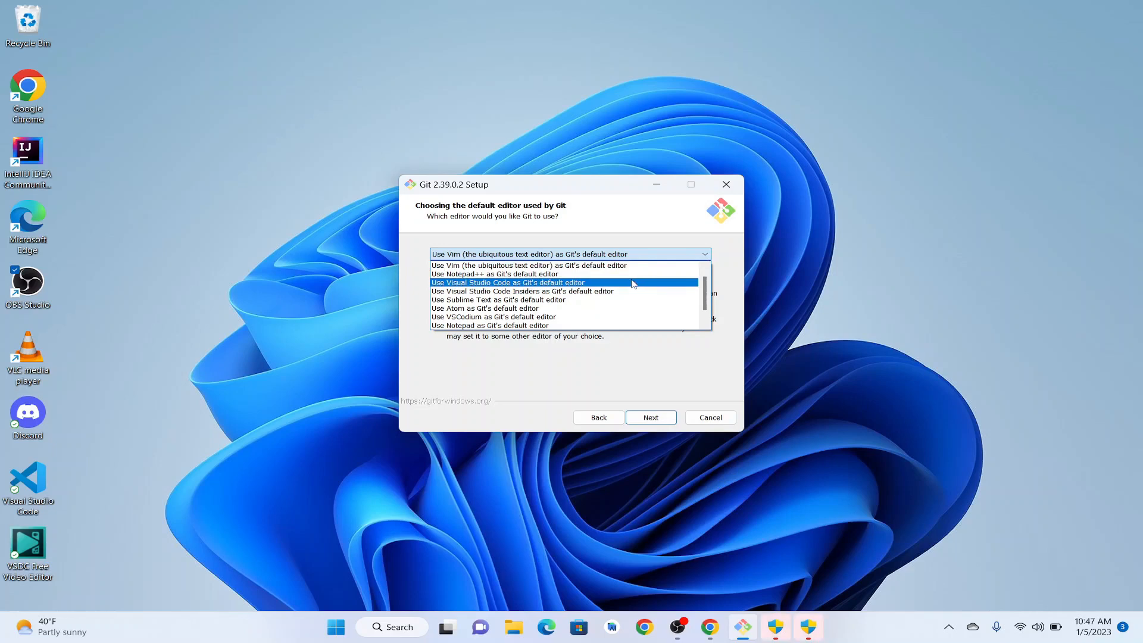
pyautogui.click(599, 283)
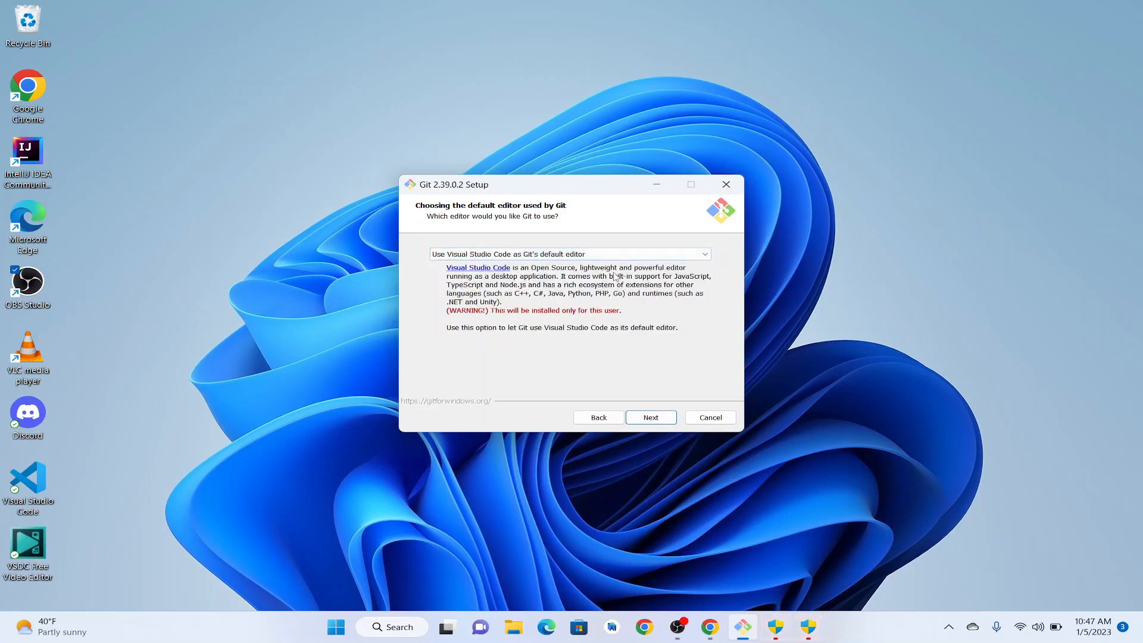
pyautogui.click(696, 257)
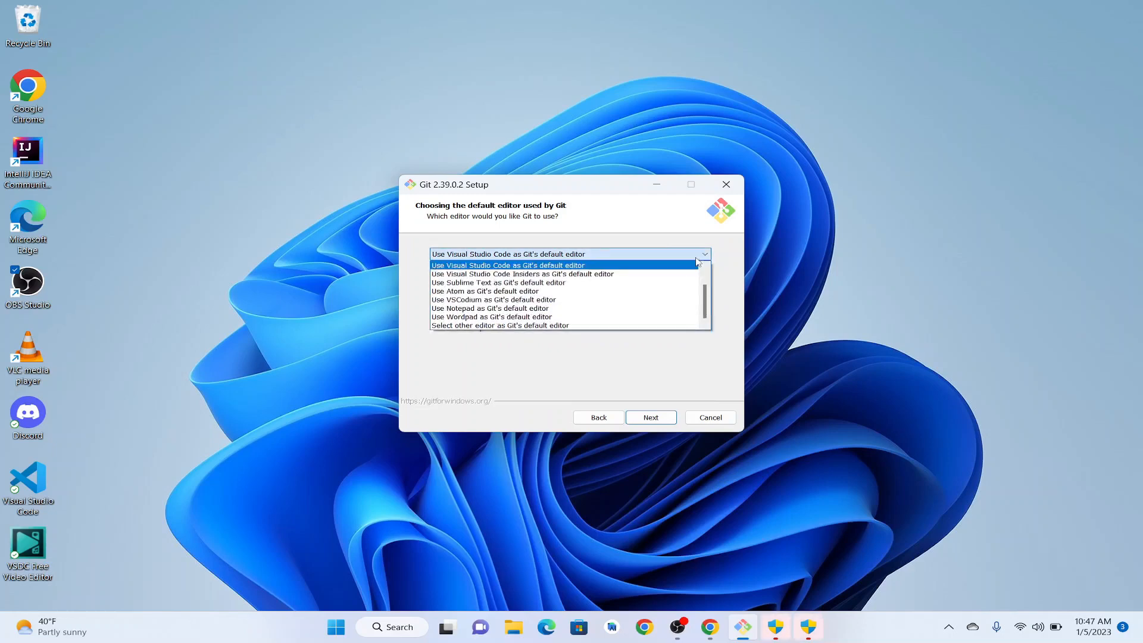
pyautogui.scroll(1, 675, 272)
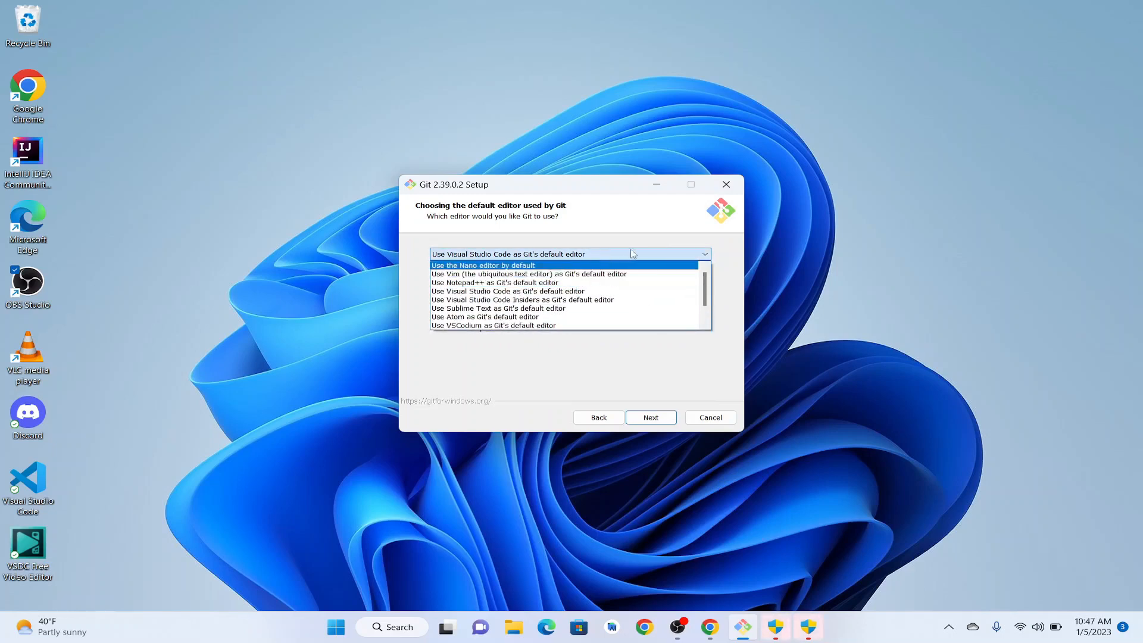
pyautogui.click(536, 291)
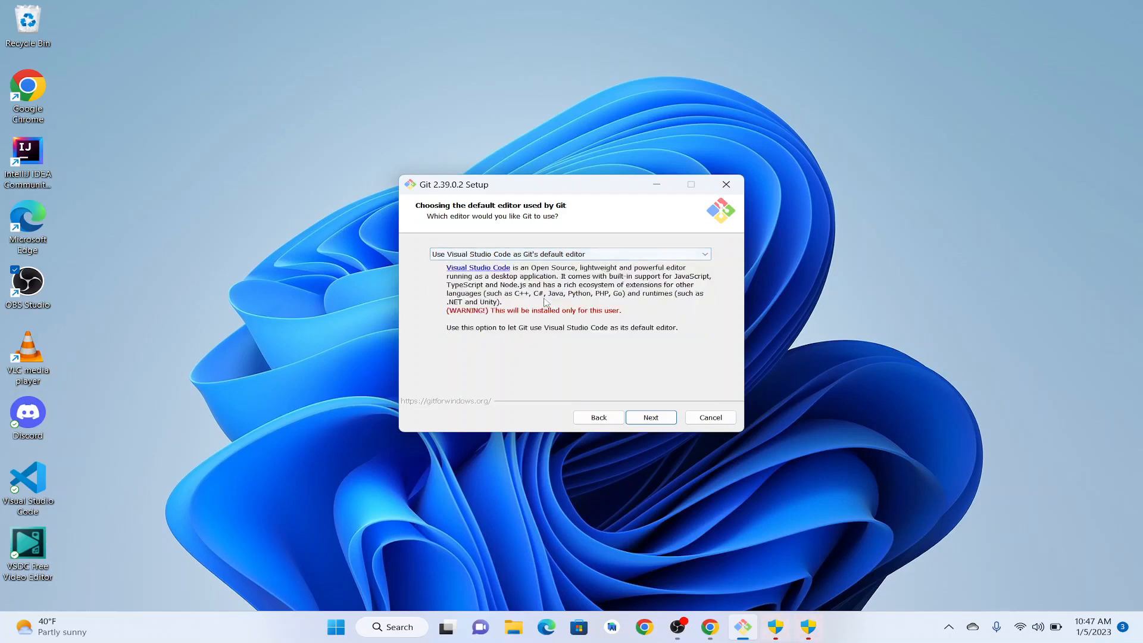
pyautogui.click(651, 417)
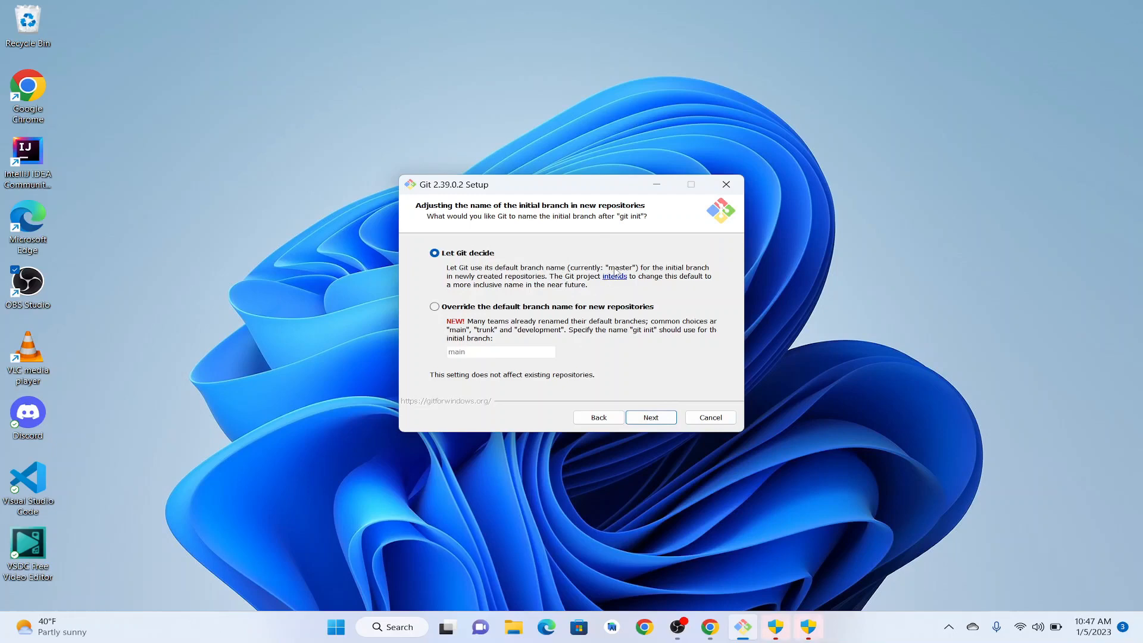
# - Keep "Let Git decide" for the initial branch name in new repositories and continue the setup
pyautogui.click(435, 307)
pyautogui.click(434, 253)
pyautogui.click(651, 419)
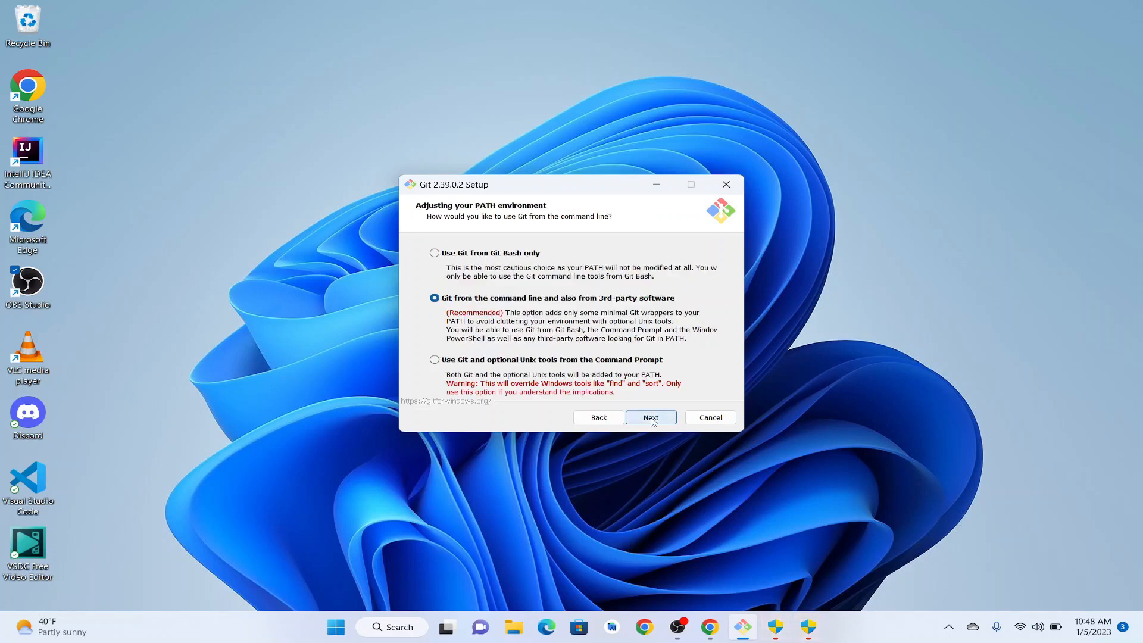
# - Accept the recommended PATH option and all remaining defaults, including OpenSSL, MinTTY and Git Credential Manager, and install Git without experimental options
pyautogui.click(651, 418)
pyautogui.click(651, 418)
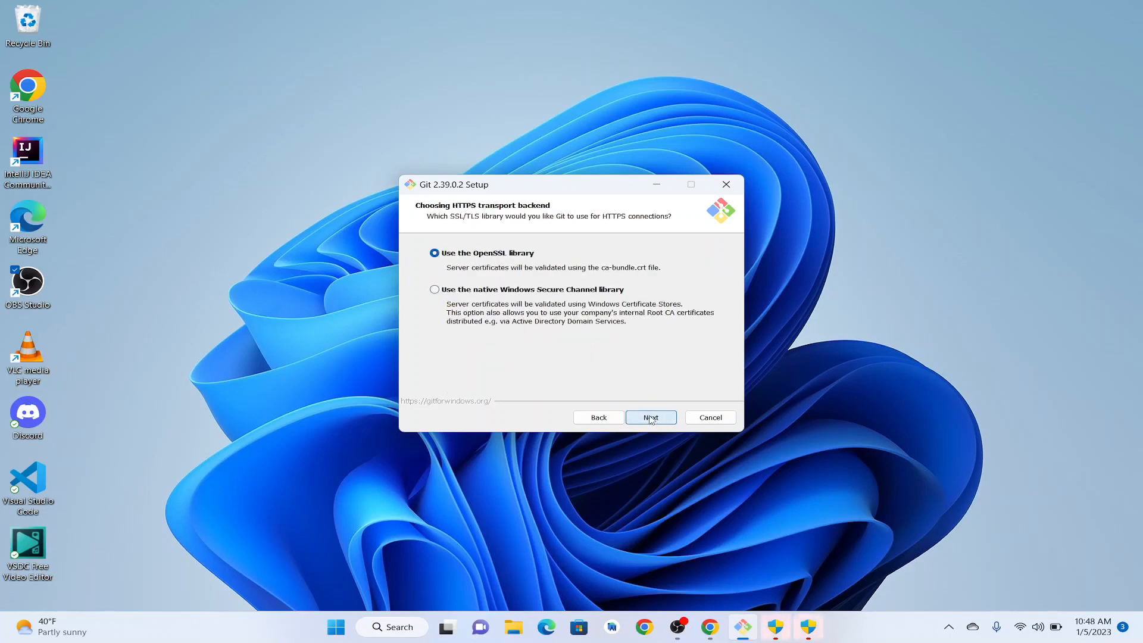
pyautogui.click(651, 418)
pyautogui.click(652, 418)
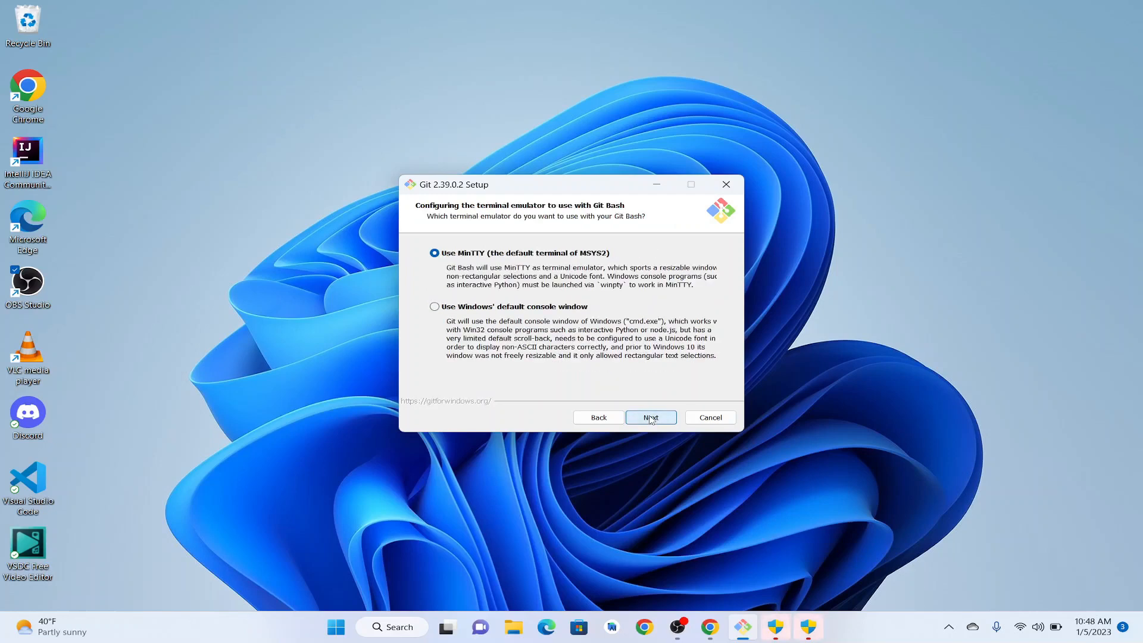
pyautogui.click(651, 418)
pyautogui.click(652, 419)
pyautogui.click(653, 419)
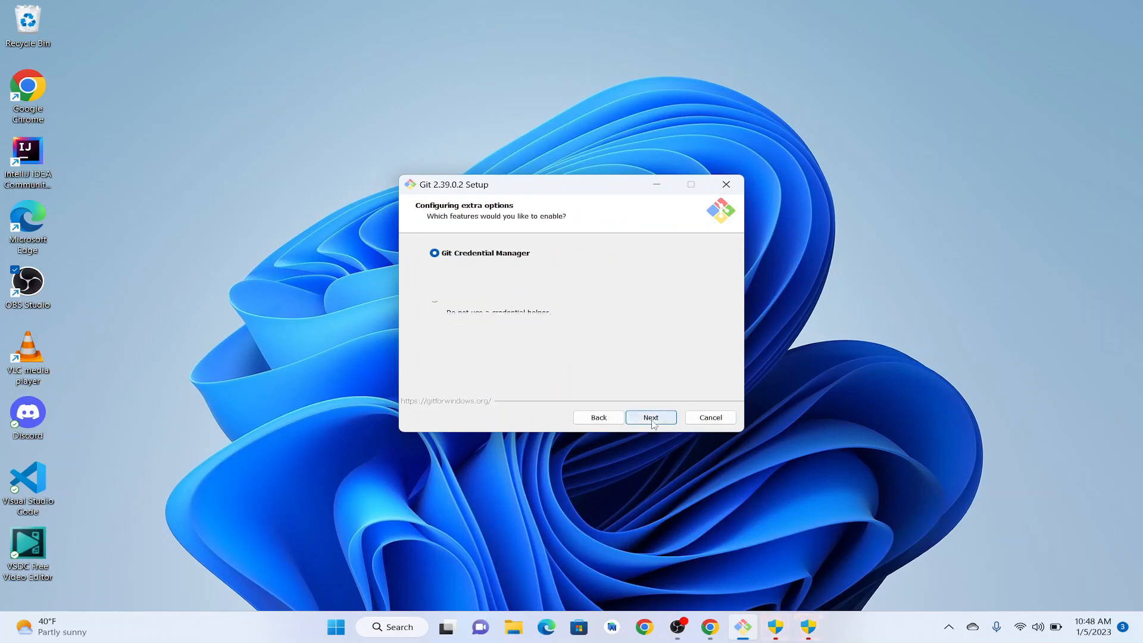
pyautogui.click(651, 419)
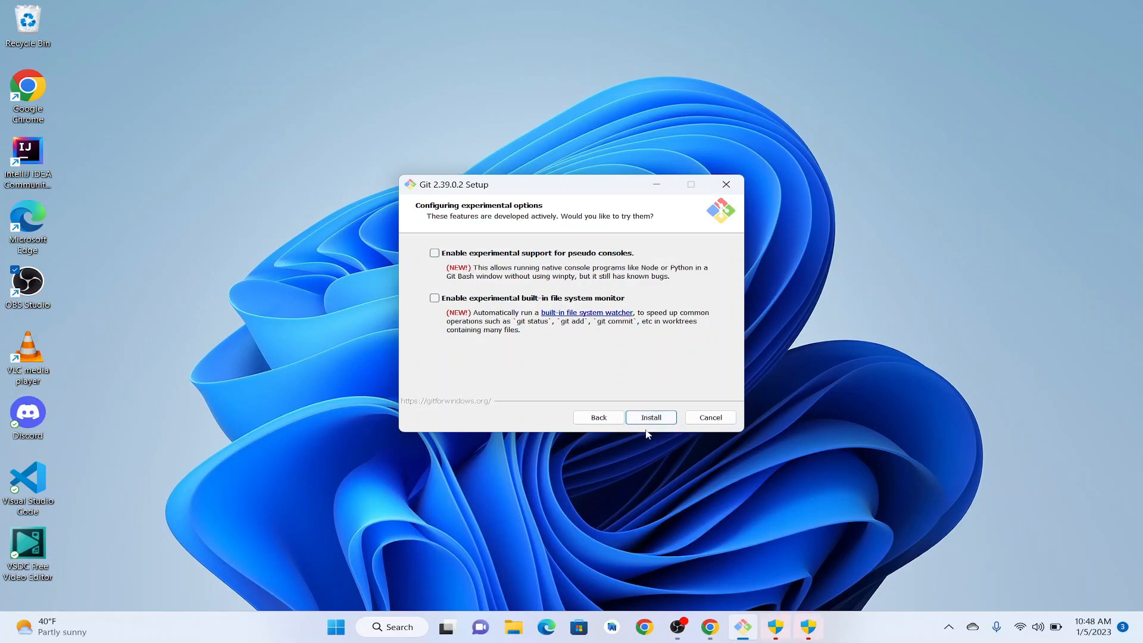
pyautogui.click(650, 420)
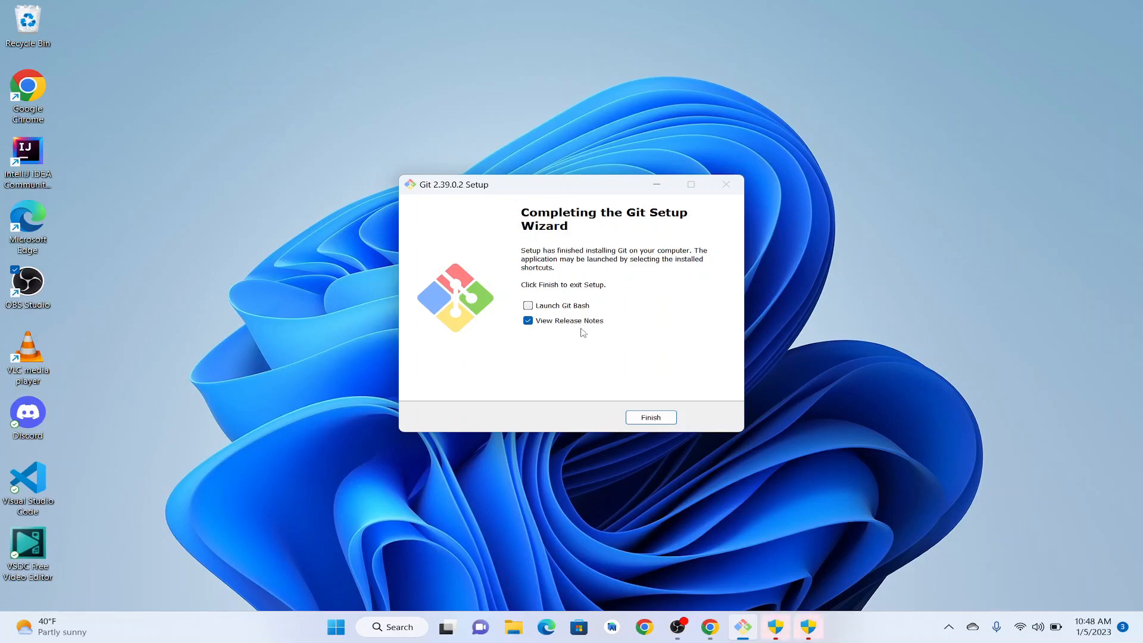
# - Finish the setup with Launch Git Bash and View Release Notes enabled, opening the release notes in Google Chrome just once
pyautogui.click(538, 308)
pyautogui.click(650, 419)
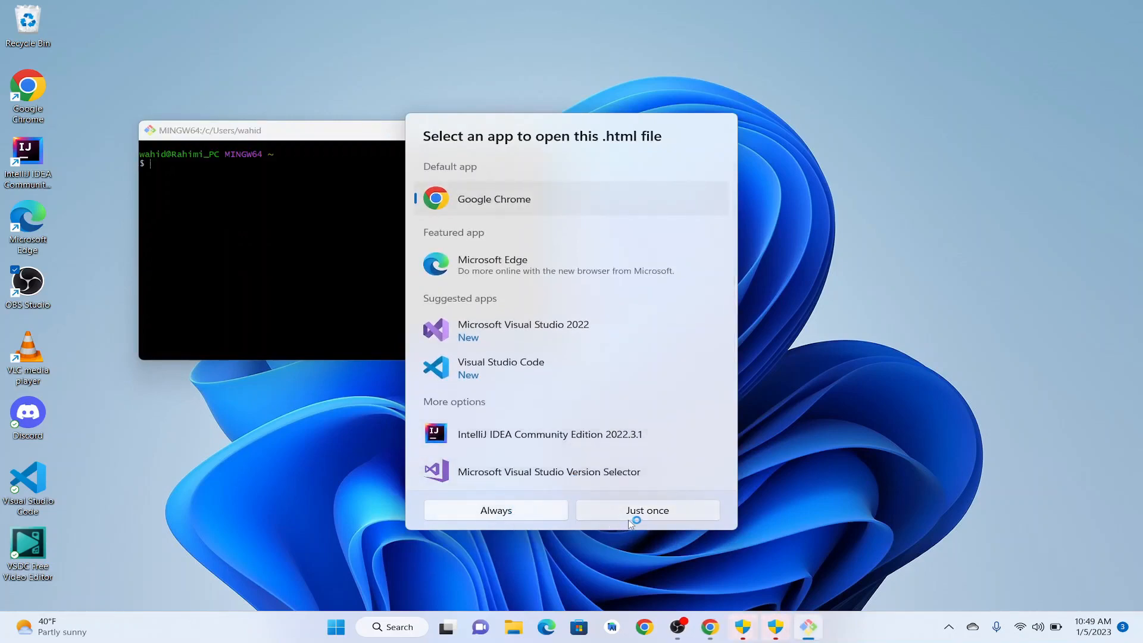
pyautogui.click(646, 509)
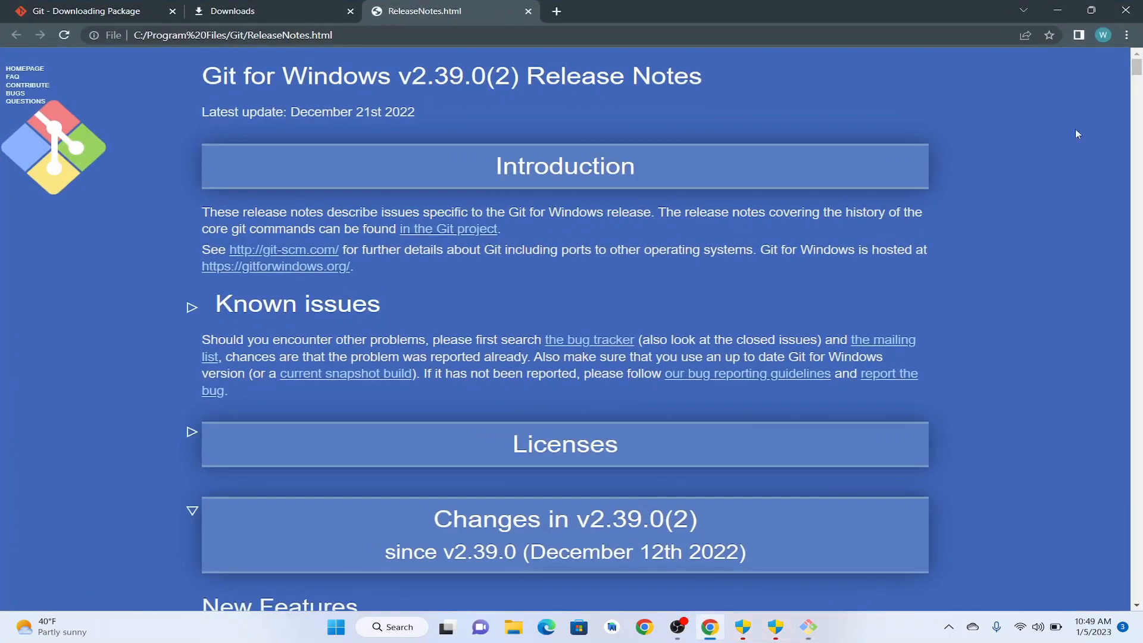
# - Minimize the release notes browser window, then widen the Git Bash window and move it toward the middle of the desktop
pyautogui.click(1063, 9)
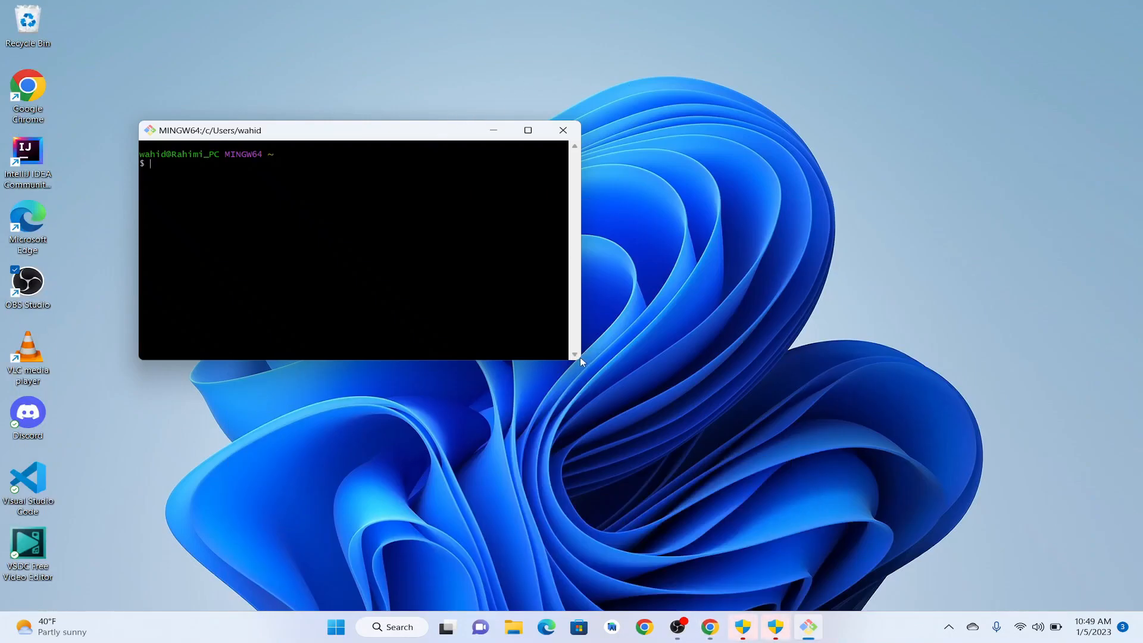
pyautogui.moveTo(583, 360); pyautogui.dragTo(758, 360)
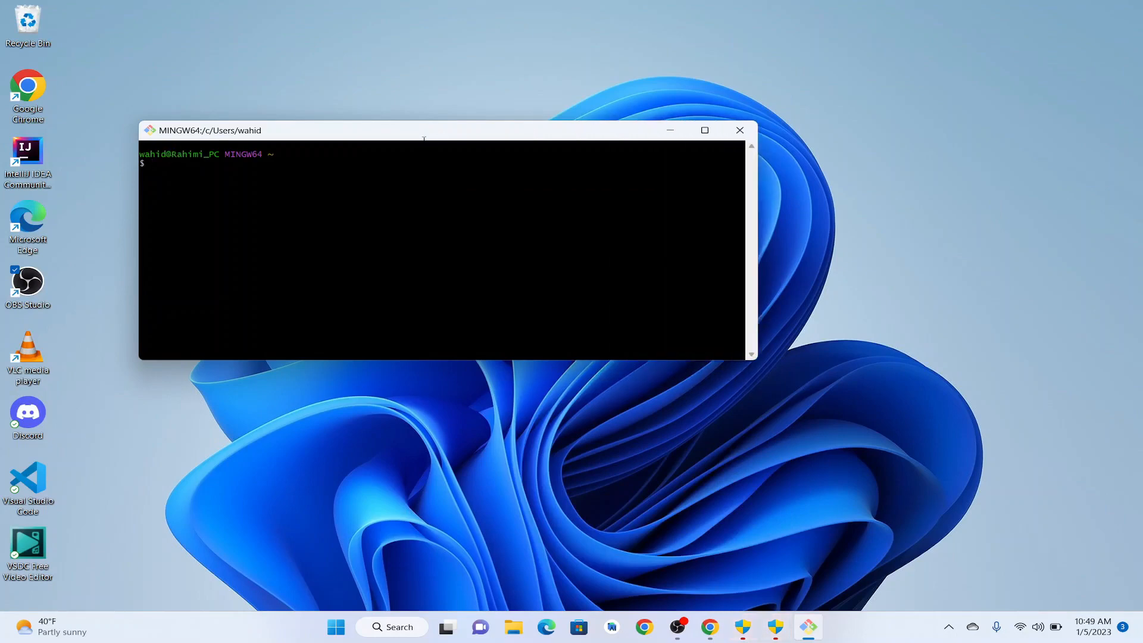
pyautogui.moveTo(502, 141); pyautogui.dragTo(626, 159)
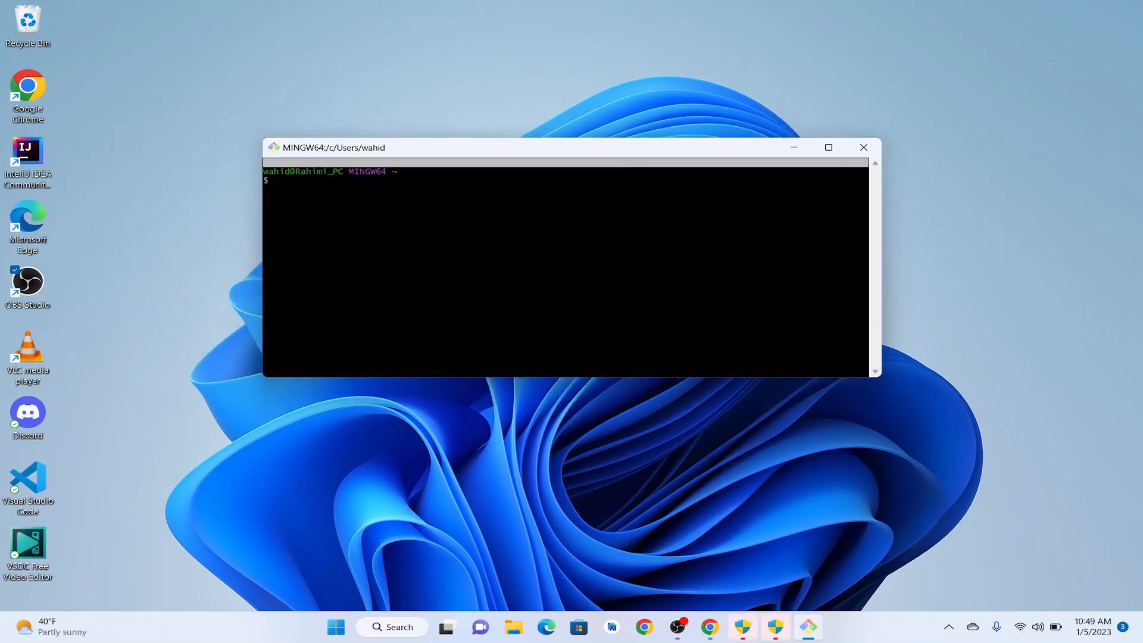
# - Run git in Git Bash to review its usage help, and check the installed version with git --version
pyautogui.write('git')
pyautogui.press('Return')
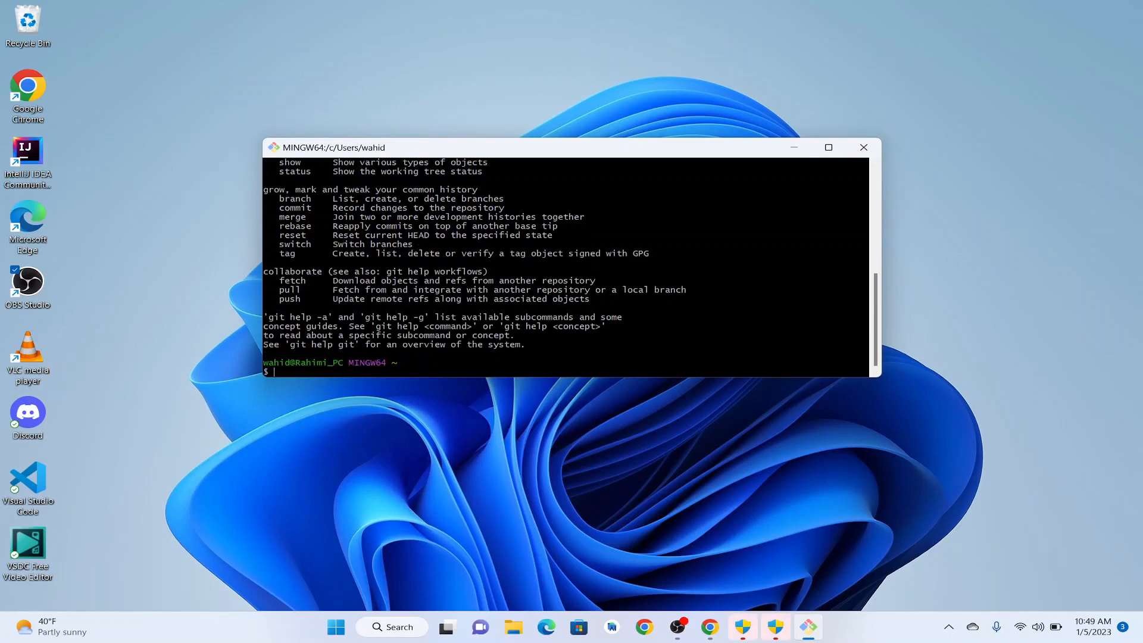
pyautogui.scroll(6, 565, 267)
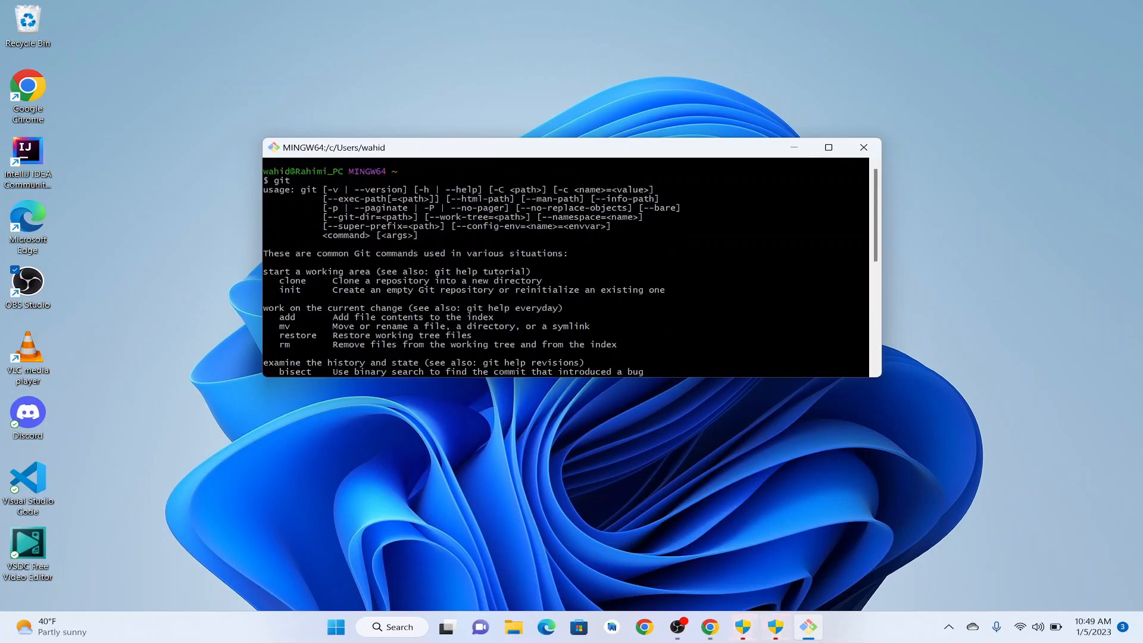
pyautogui.scroll(-6, 566, 267)
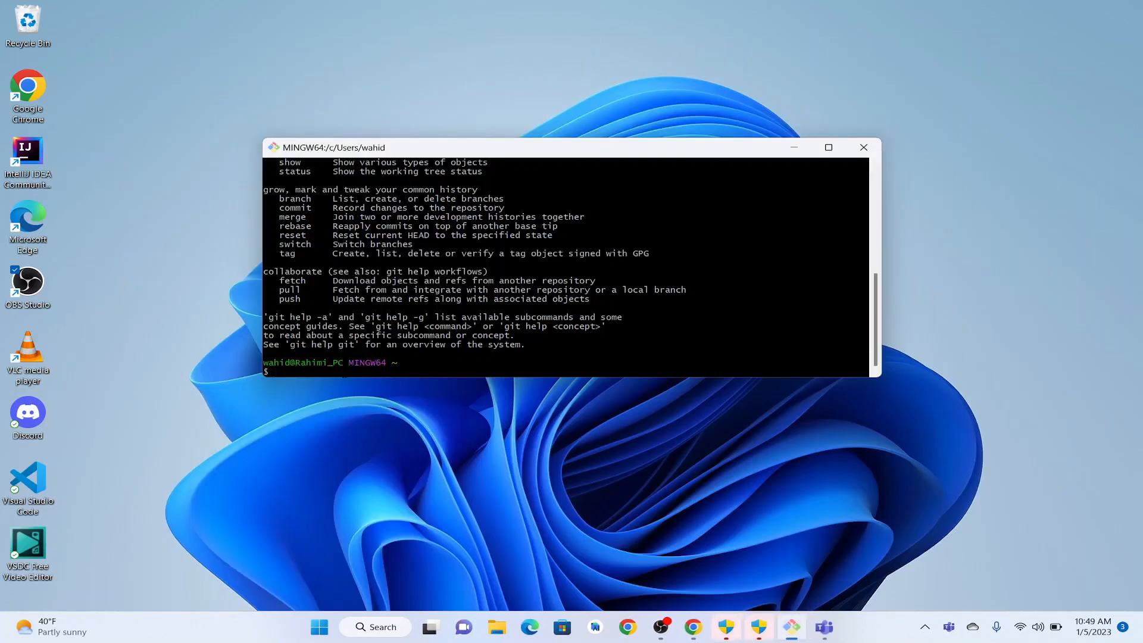
pyautogui.write('git --version')
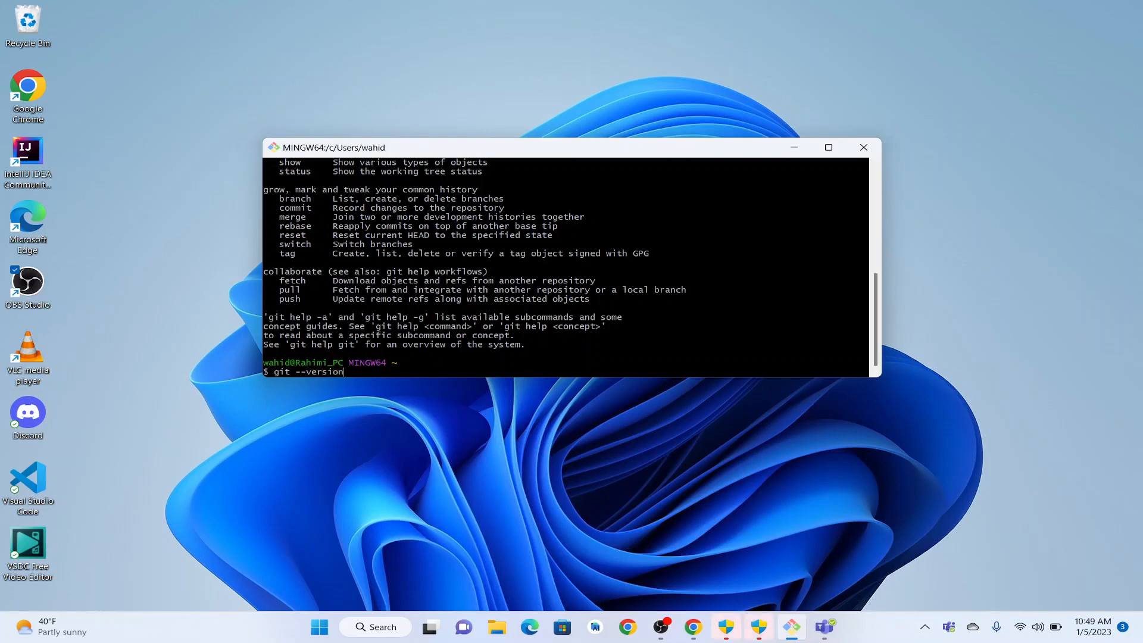
pyautogui.press('Return')
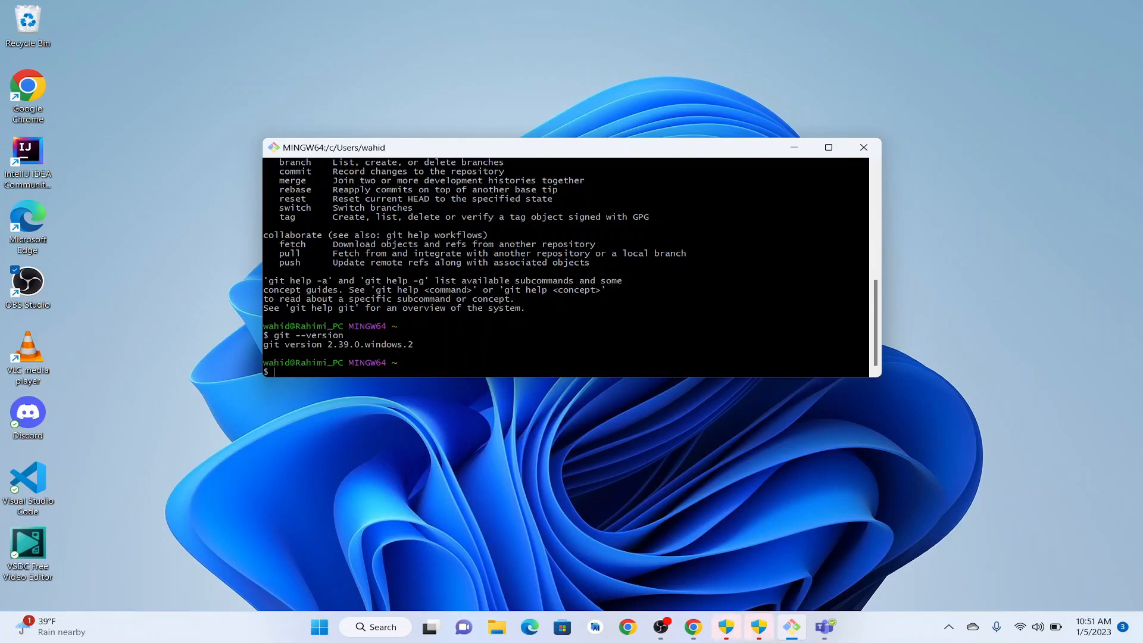
# - Set the global Git user name with git config --global user.name and the account holder's name in quotes
pyautogui.write('git config --')
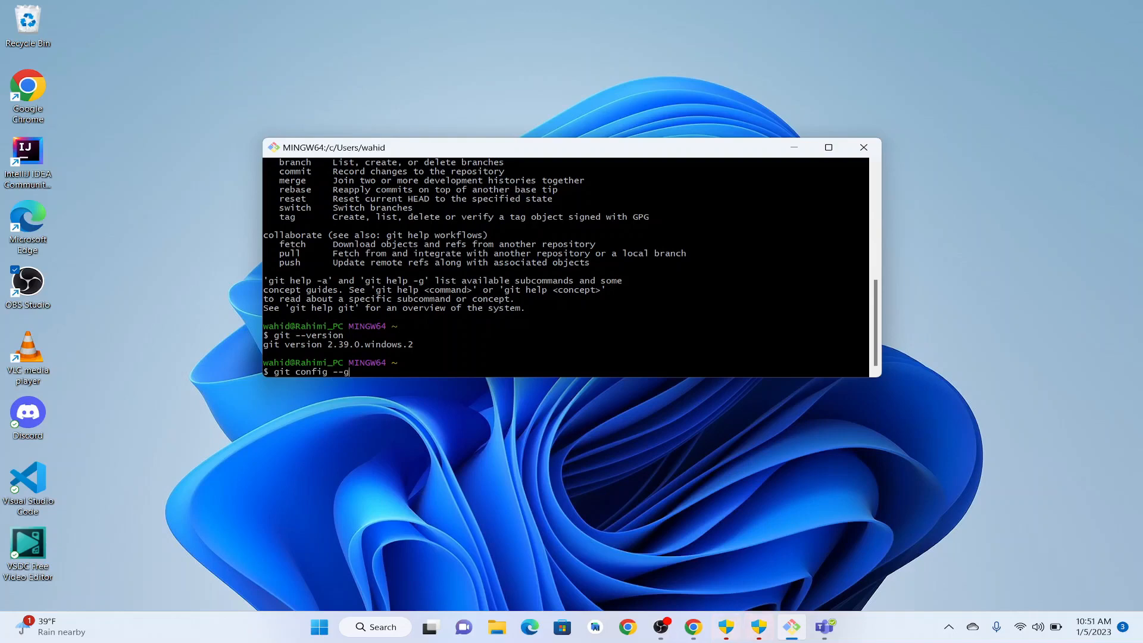
pyautogui.write('global user.name')
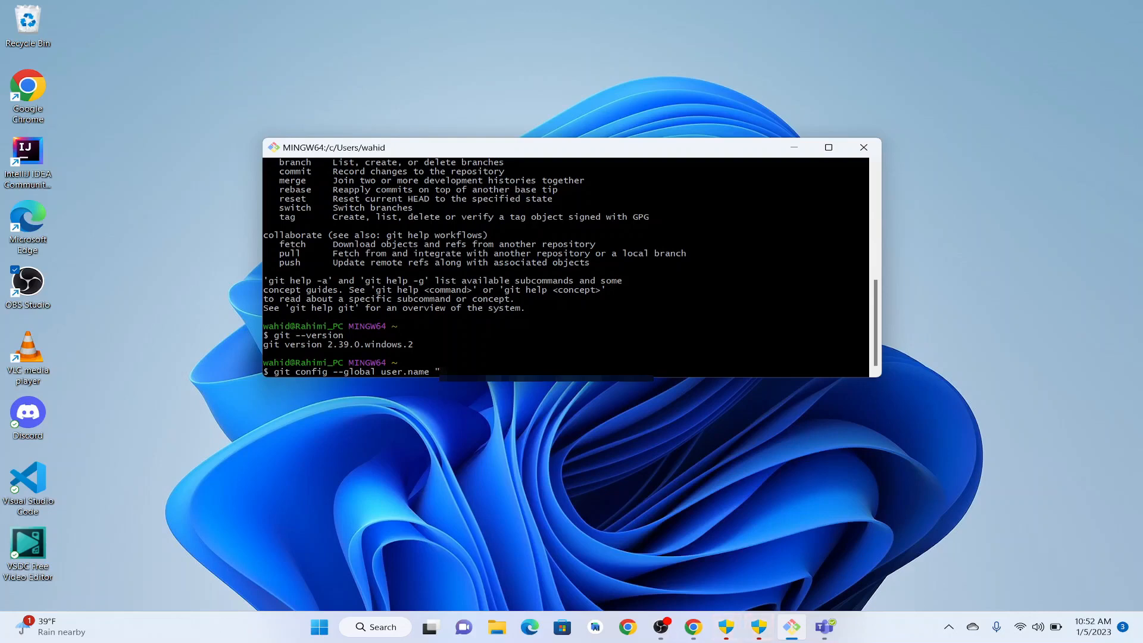
pyautogui.write('************')
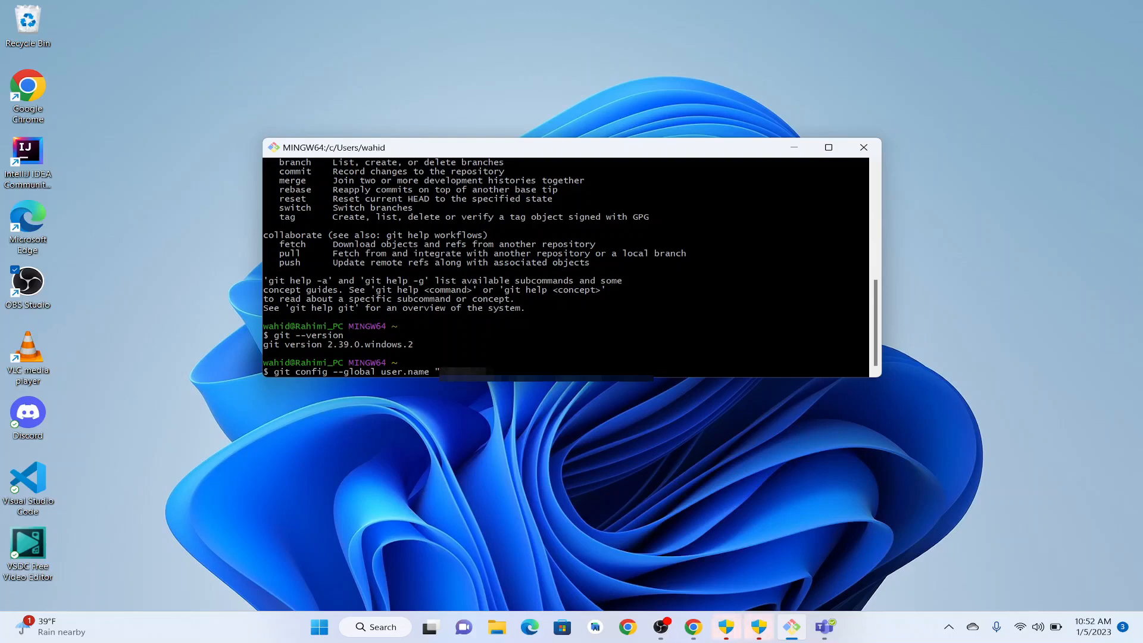
pyautogui.write('**')
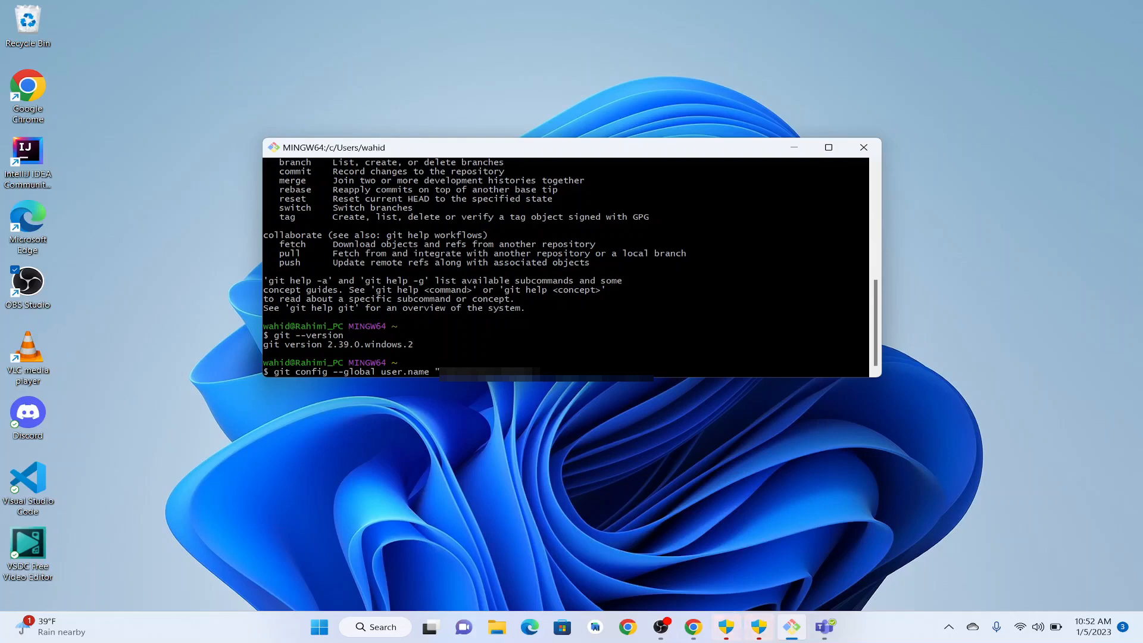
pyautogui.press('Return')
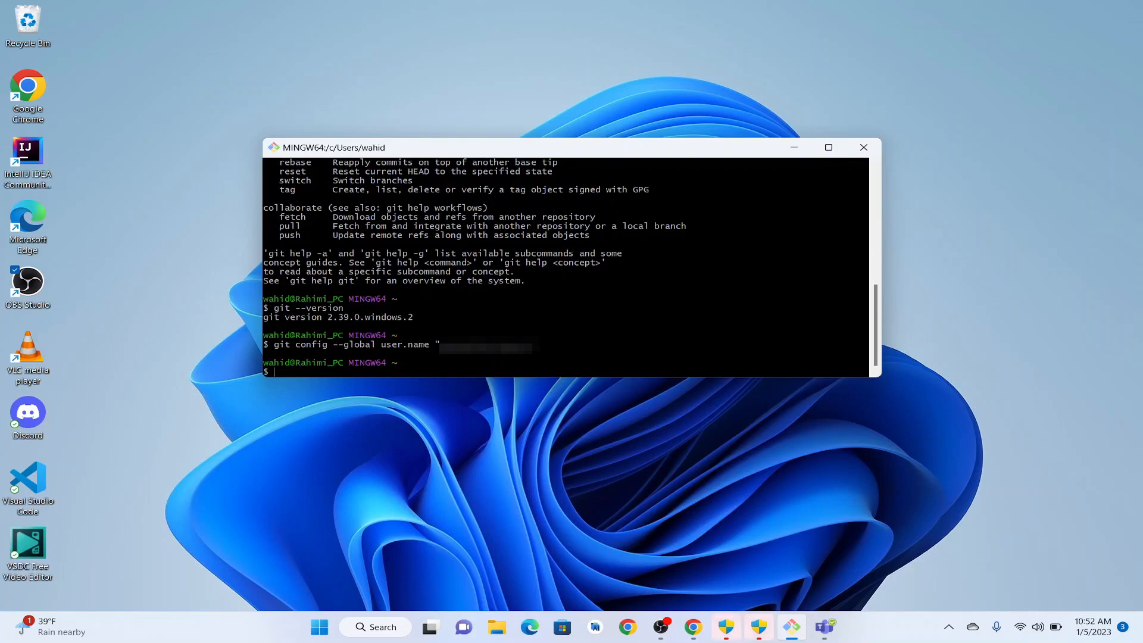
# - Set the global Git e-mail with git config --global user.email and the account holder's e-mail address in quotes
pyautogui.write('git config ')
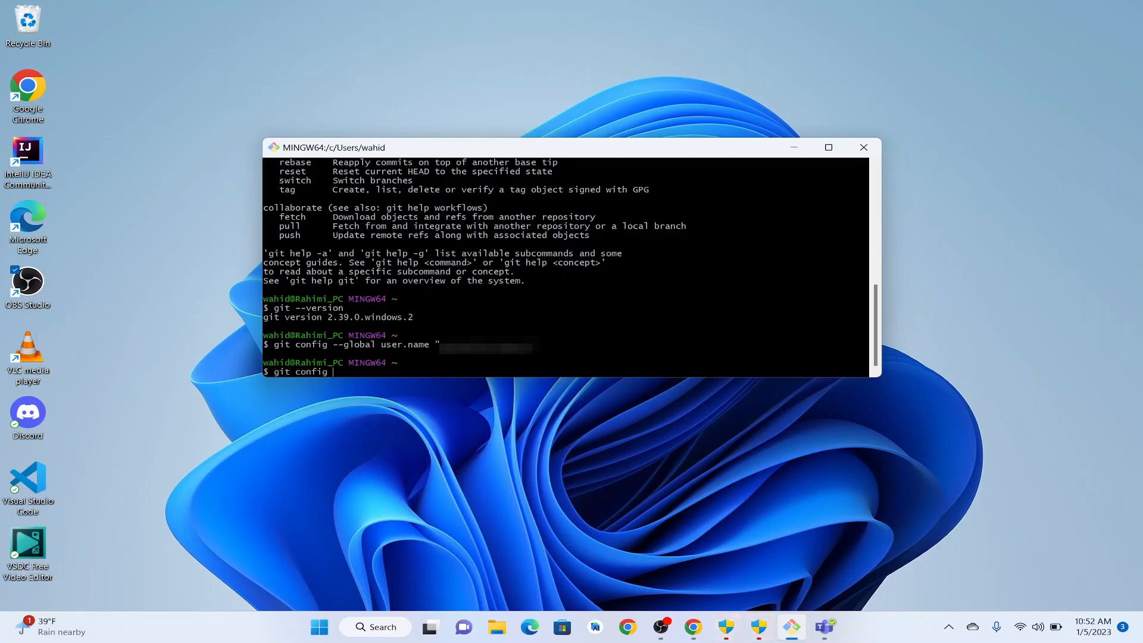
pyautogui.write('--global')
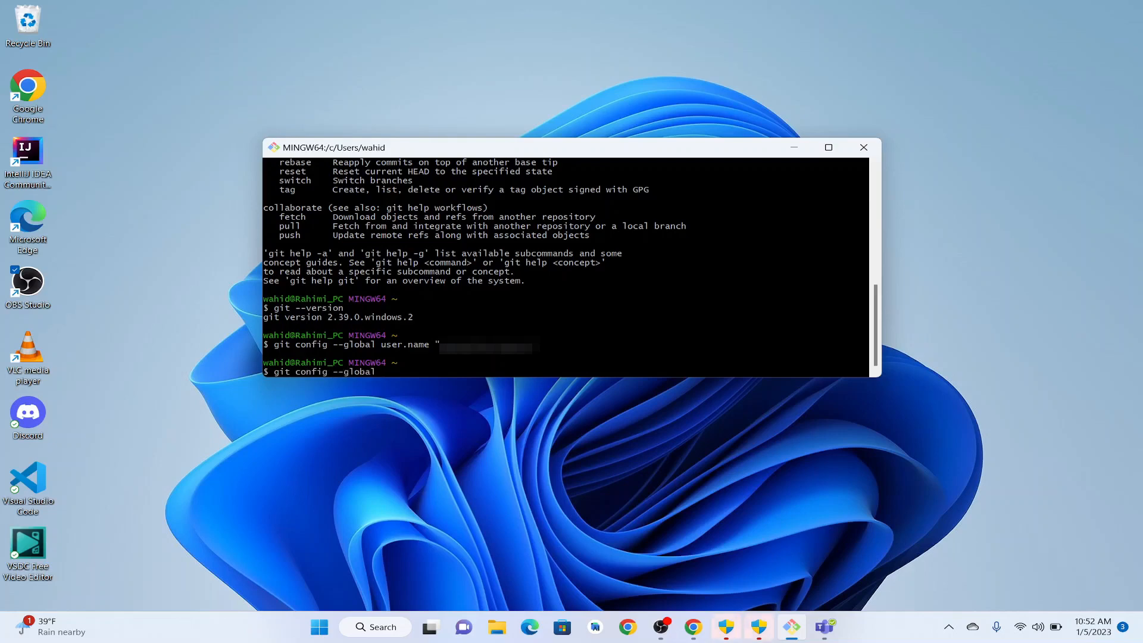
pyautogui.write(' user.email "')
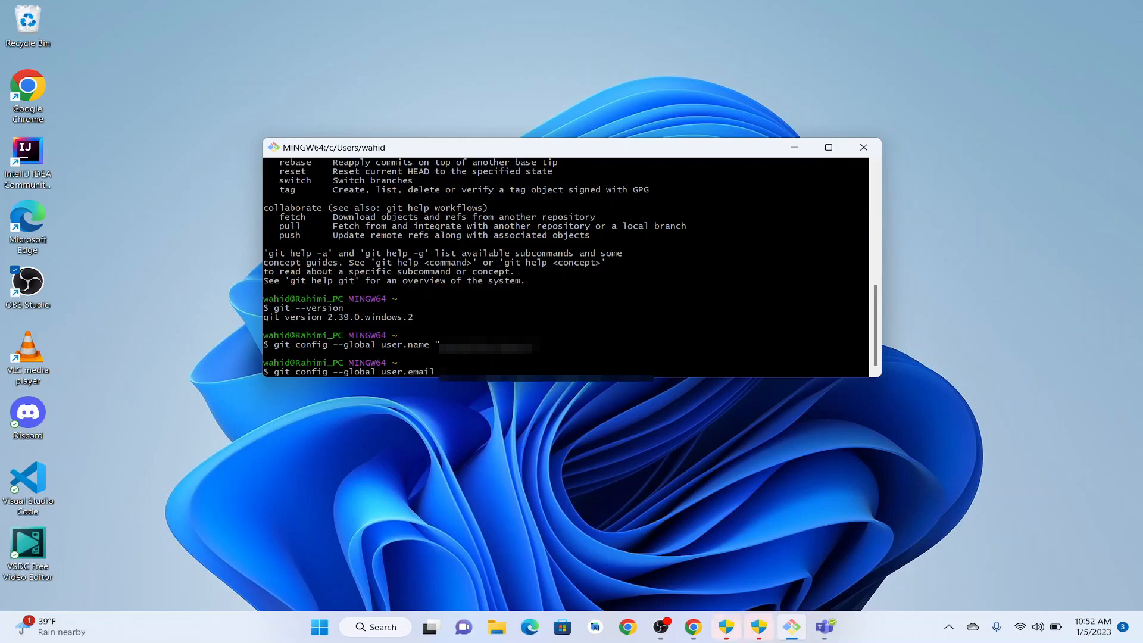
pyautogui.write('************')
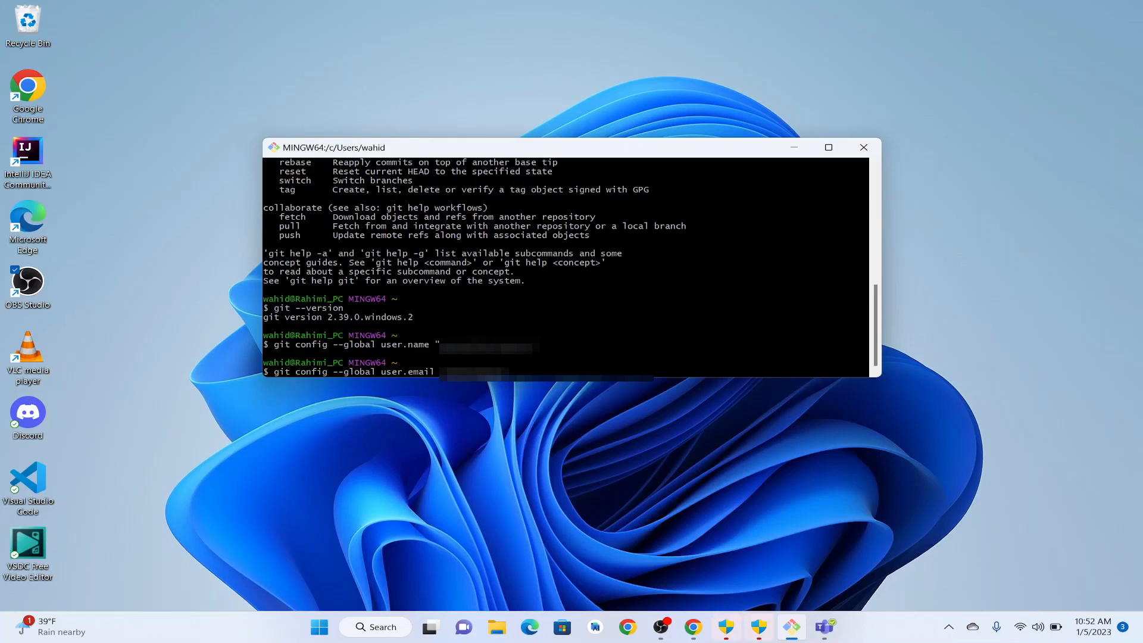
pyautogui.write('****')
pyautogui.press('Return')
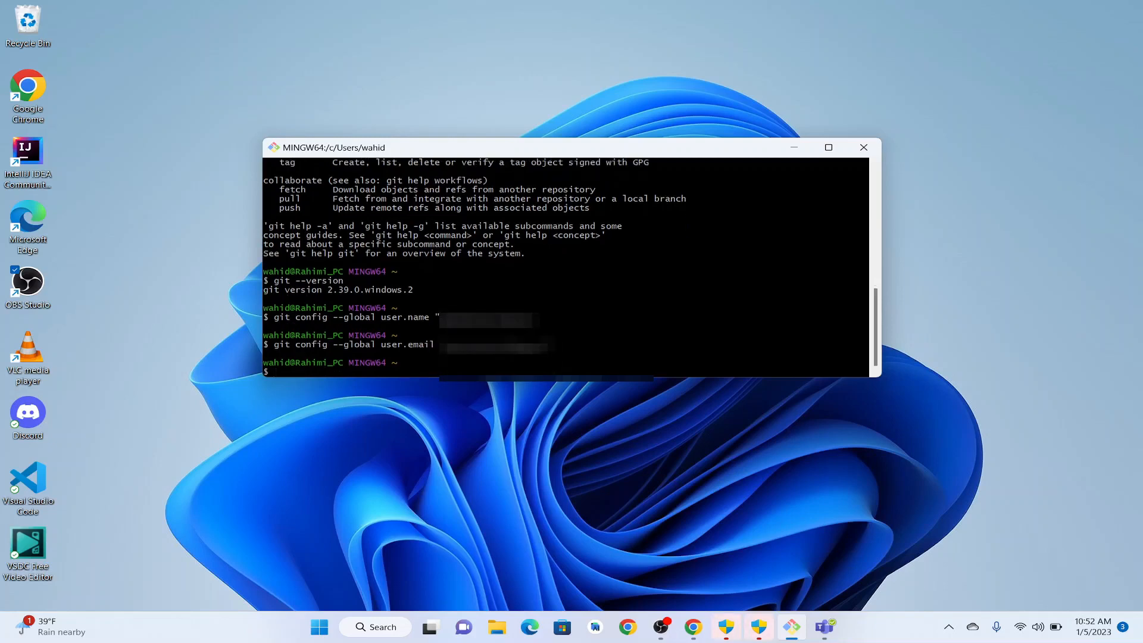